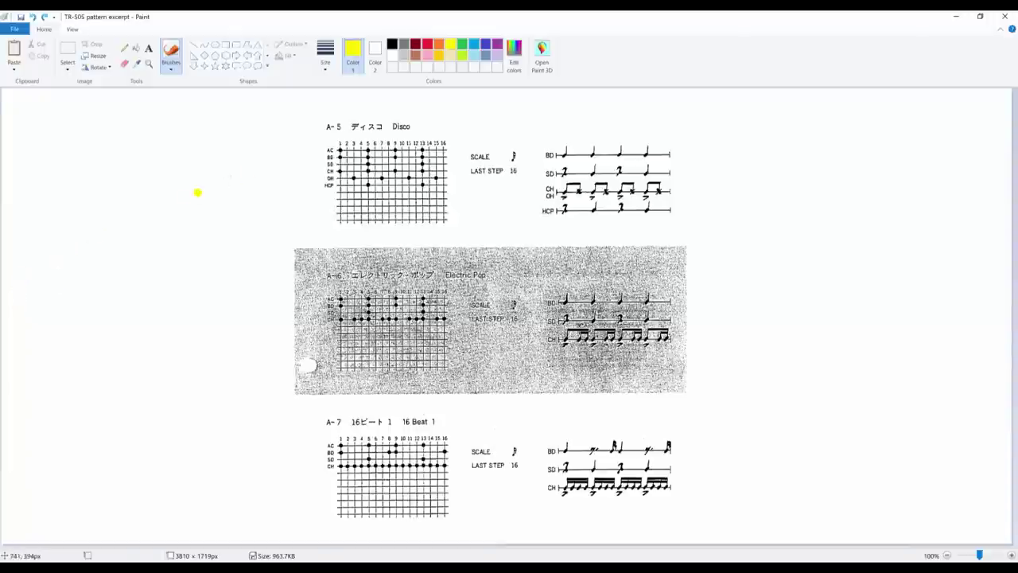
Step: Try yellow circles around the A-5 Disco grid and notation, undoing each
mouse_move(374, 103)
mouse_down()
mouse_move(352, 102)
mouse_move(280, 158)
mouse_move(347, 256)
mouse_move(442, 237)
mouse_move(469, 187)
mouse_move(466, 121)
mouse_move(370, 100)
mouse_up()
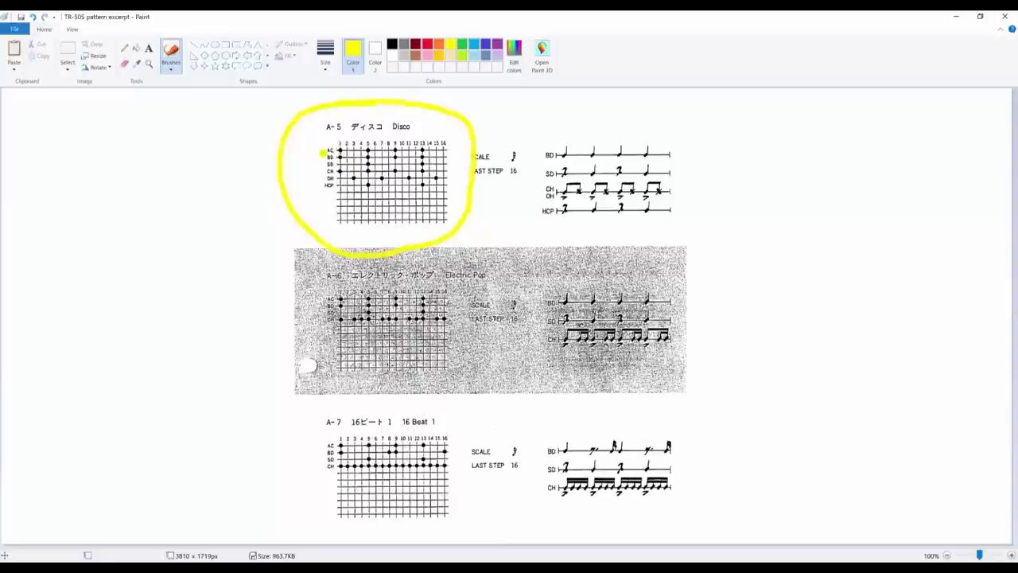
key(ctrl+z)
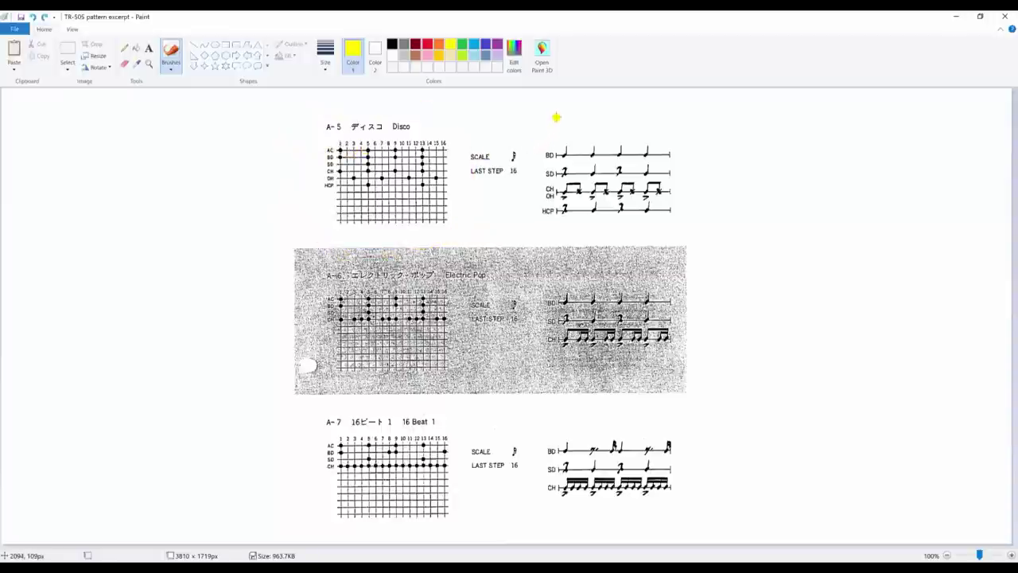
mouse_move(556, 117)
mouse_down()
mouse_move(532, 126)
mouse_move(517, 162)
mouse_move(531, 226)
mouse_move(683, 241)
mouse_move(706, 149)
mouse_move(623, 110)
mouse_move(552, 117)
mouse_up()
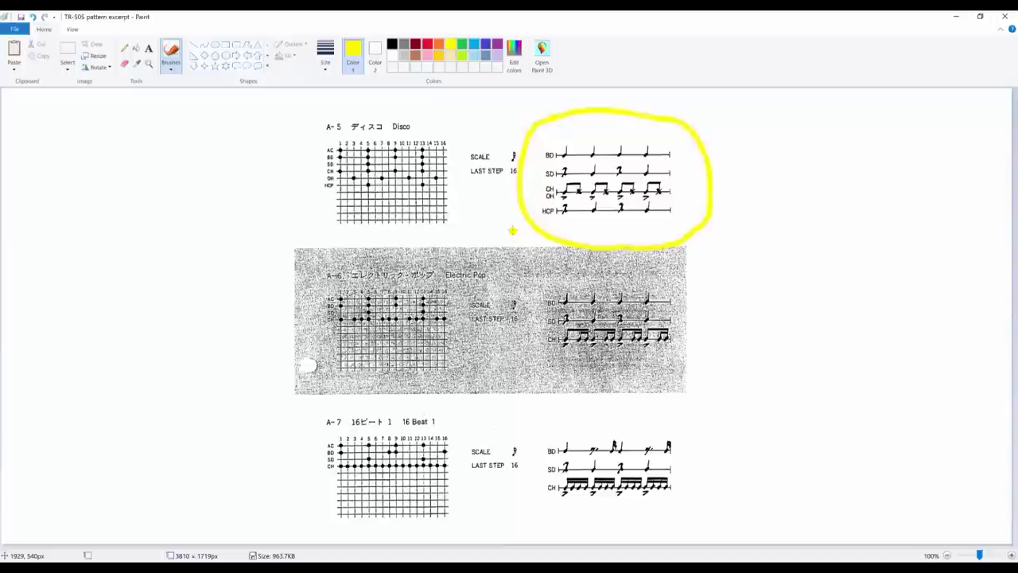
key(ctrl+z)
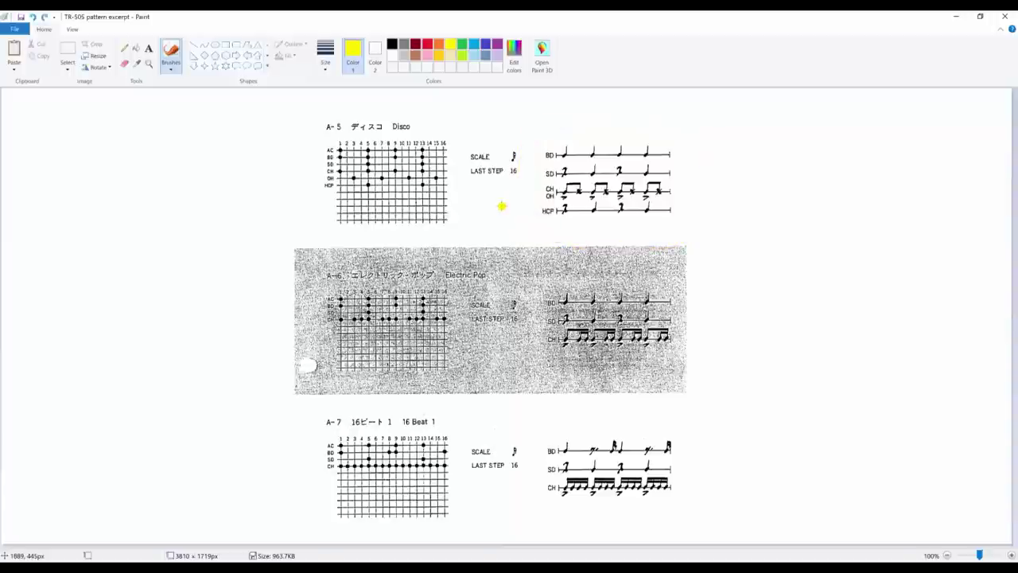
Step: Put yellow dots above the four bass-drum notes on the A-5 BD staff
click(566, 136)
click(596, 137)
click(621, 137)
click(650, 138)
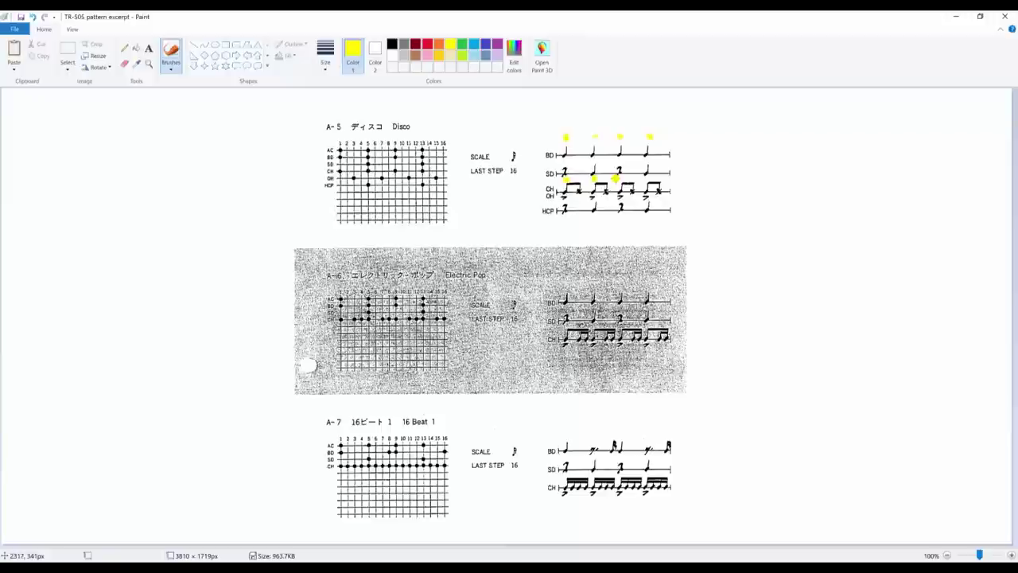
Step: Add yellow marks to notes on the SD/CH staff and an A-5 grid SD step
click(620, 178)
drag(647, 178, 653, 178)
click(339, 163)
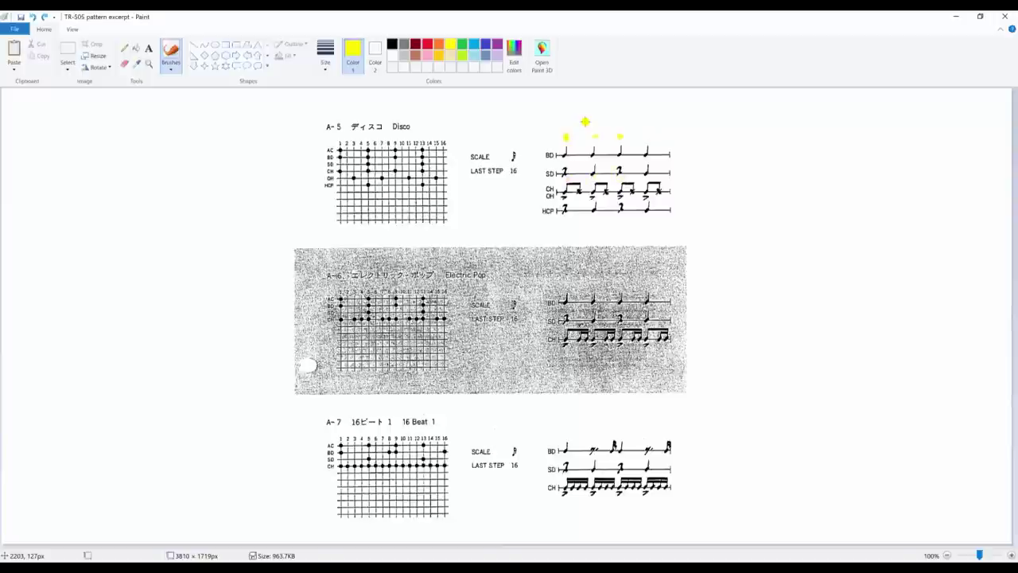
Step: Loop the A-5 notation and the A-5 Disco grid in yellow, undoing each loop
mouse_move(550, 126)
mouse_down()
mouse_move(589, 267)
mouse_move(673, 142)
mouse_move(542, 129)
mouse_up()
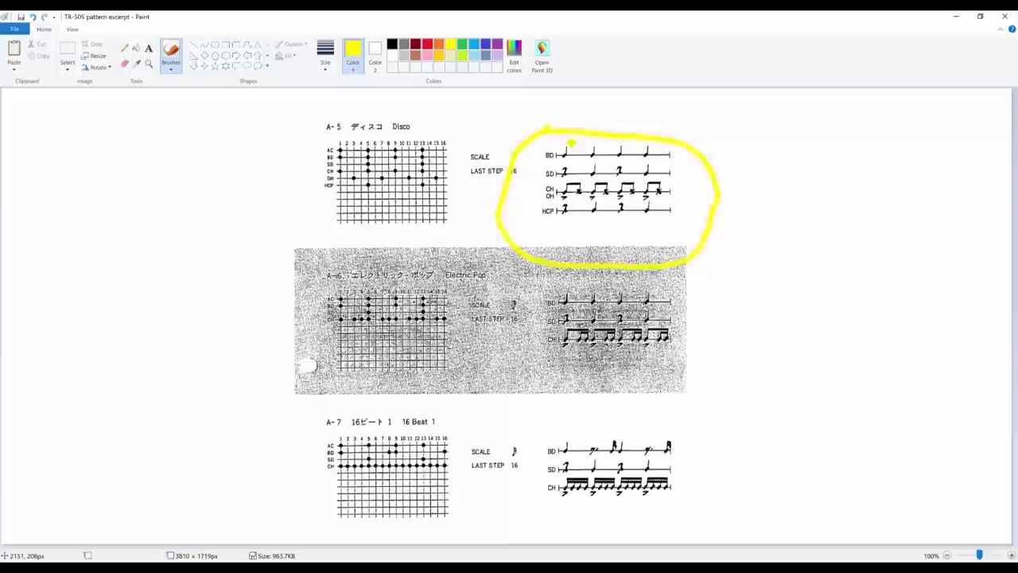
key(ctrl+z)
mouse_move(370, 111)
mouse_down()
mouse_move(338, 109)
mouse_move(314, 227)
mouse_move(430, 212)
mouse_move(458, 157)
mouse_move(381, 105)
mouse_move(362, 108)
mouse_up()
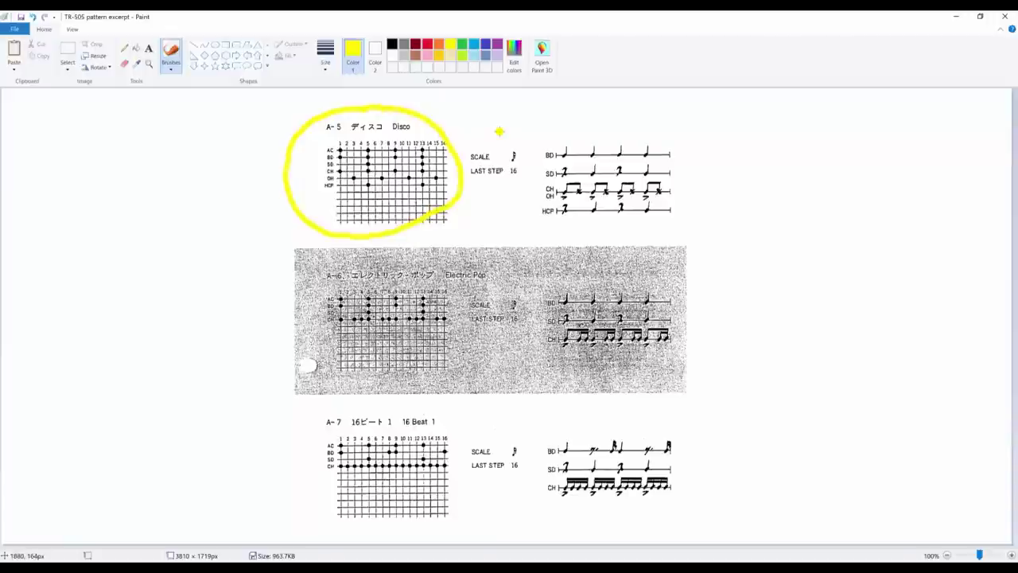
key(ctrl+z)
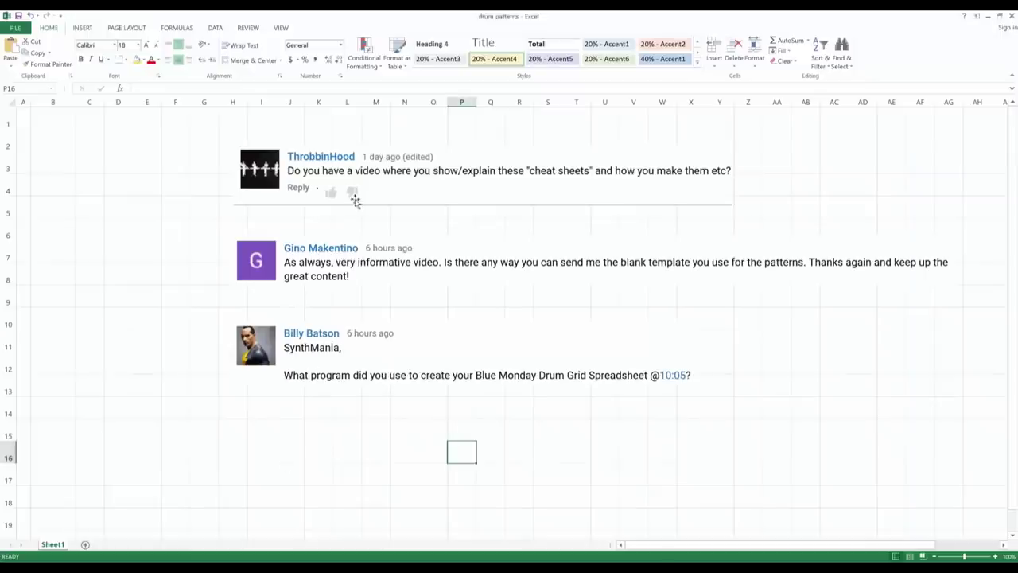
Step: Delete the top, middle and bottom viewer-comment screenshots from Sheet1
click(331, 184)
key(Delete)
click(341, 251)
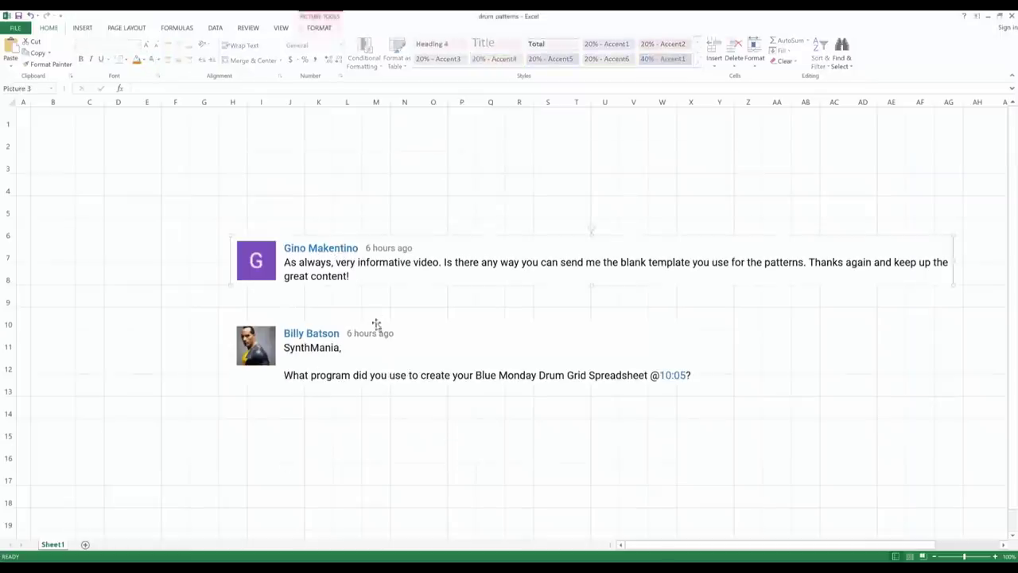
key(Delete)
click(333, 360)
key(Delete)
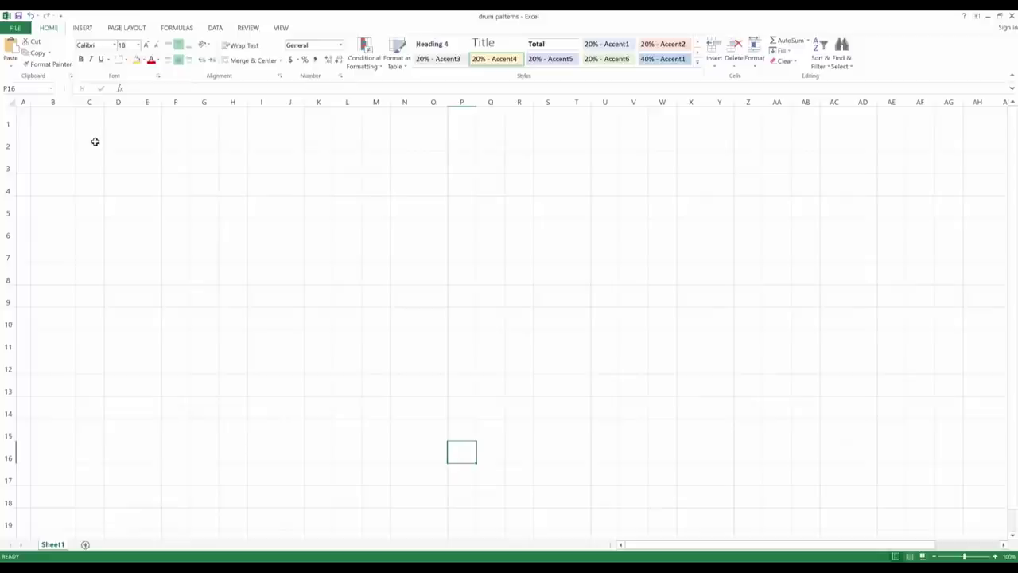
Step: Number row 2 from 1 to 32 across C2:AH2 using a 1, 2 fill series
click(94, 140)
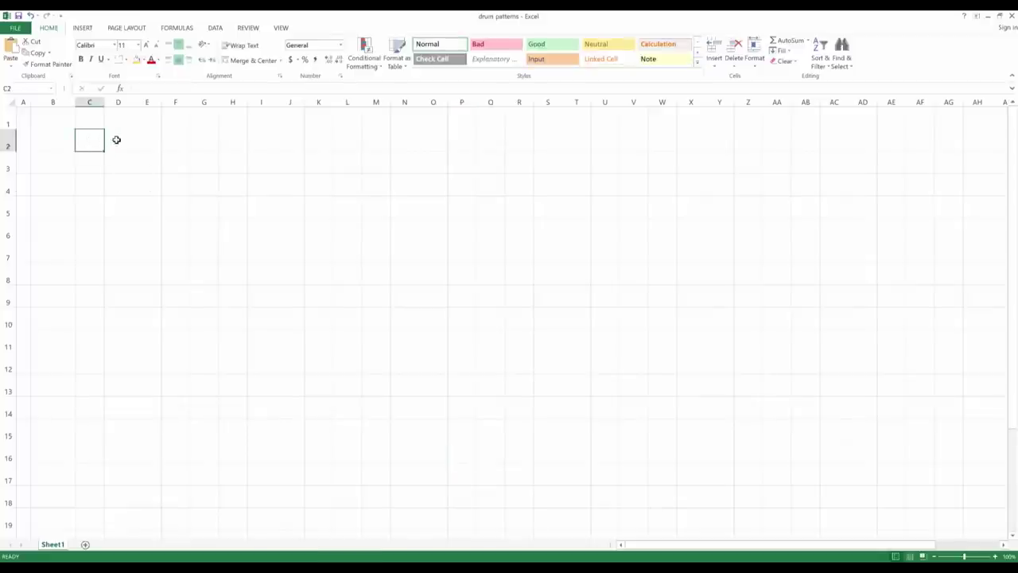
text(1)
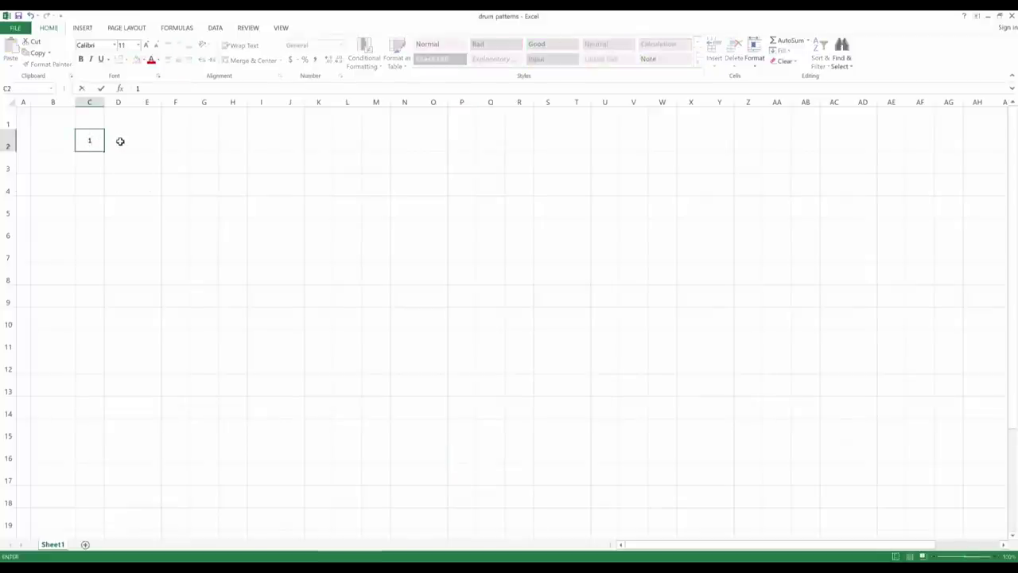
click(120, 141)
text(2)
click(147, 169)
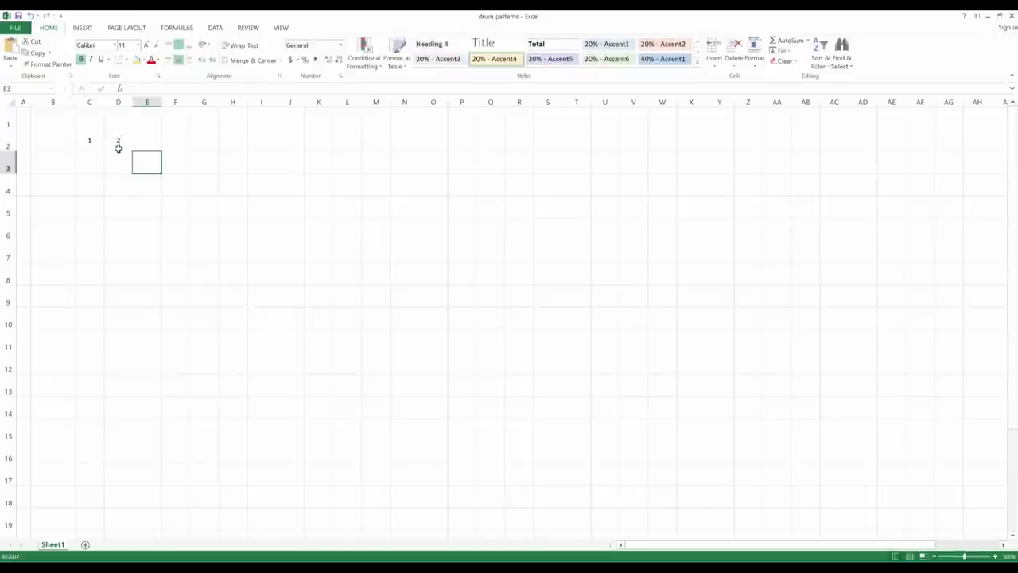
drag(91, 141, 119, 141)
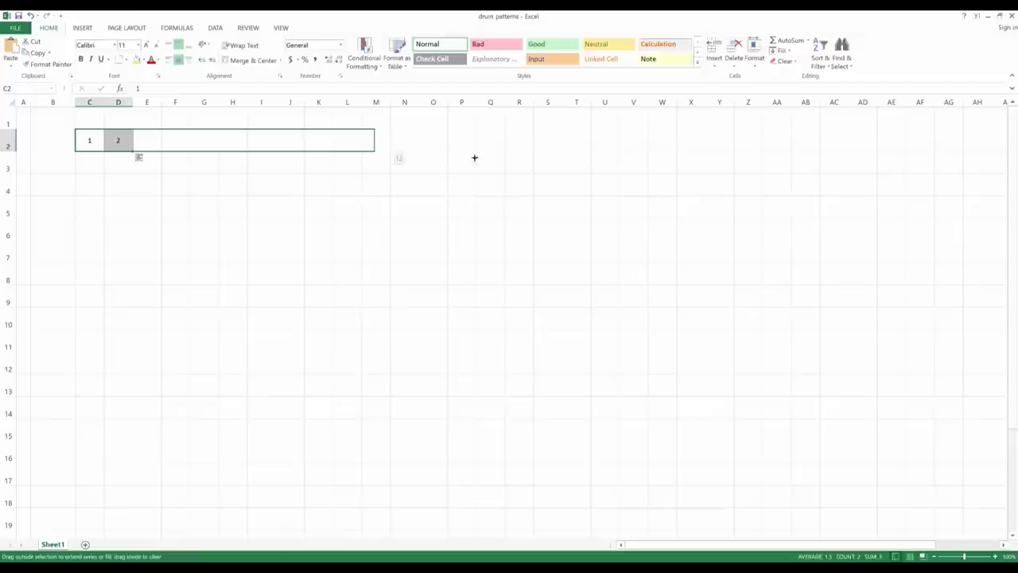
drag(475, 157, 989, 151)
click(519, 230)
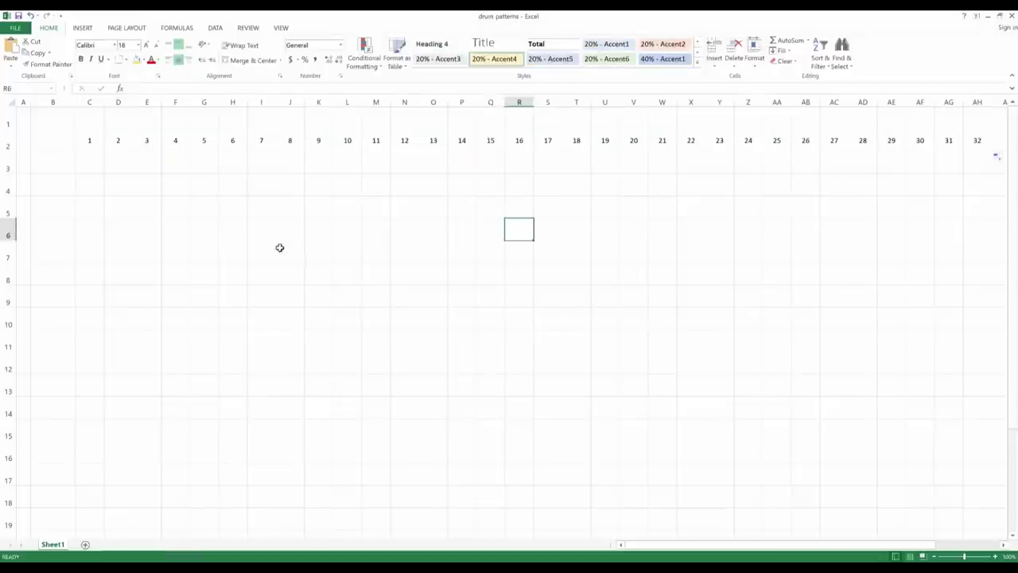
Step: Shade steps 1–16 (C2:R2) orange and steps 17–32 (S2:AH2) gold
drag(86, 141, 506, 148)
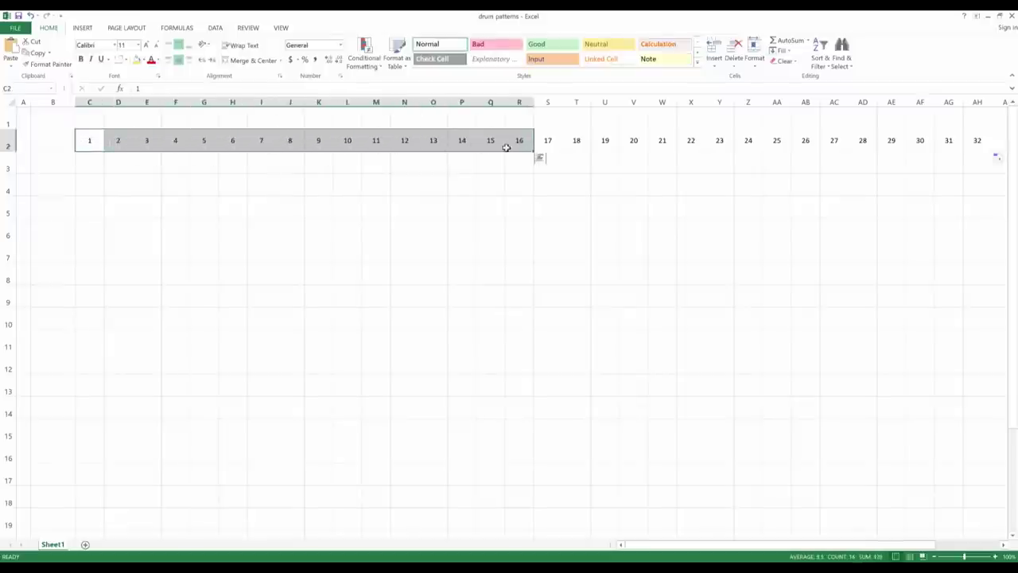
click(143, 60)
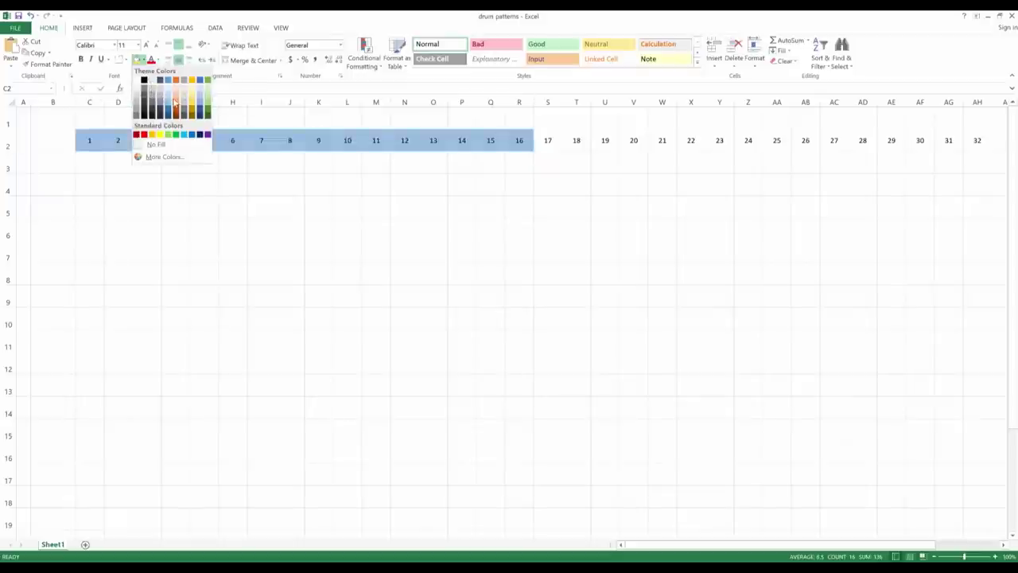
click(179, 101)
drag(546, 141, 975, 141)
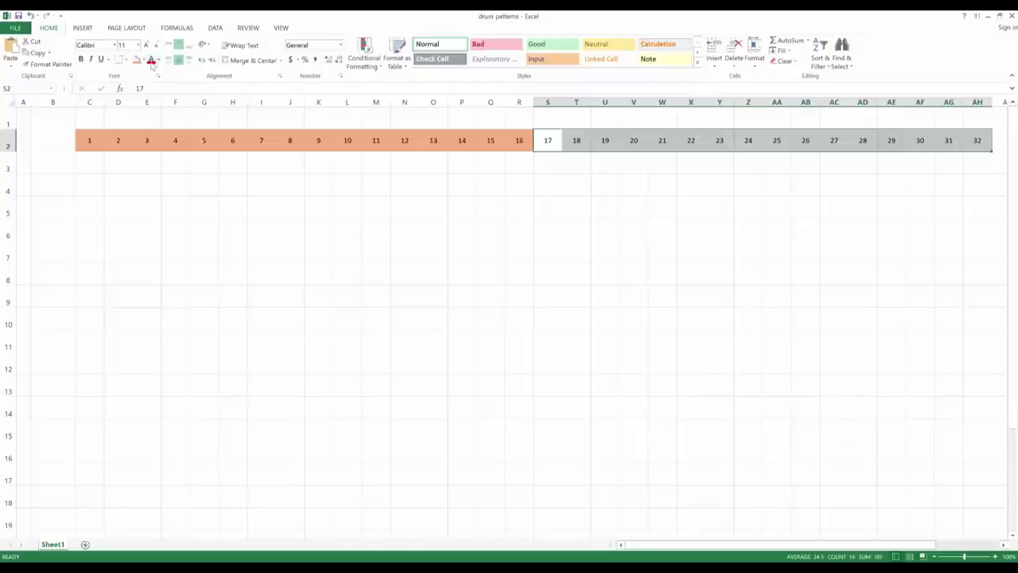
click(143, 60)
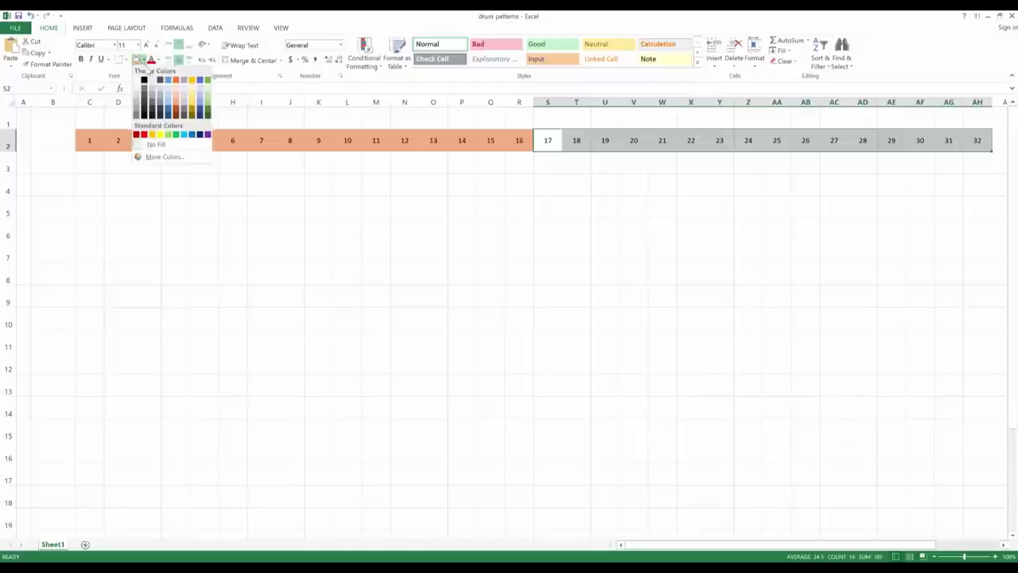
click(193, 105)
click(391, 236)
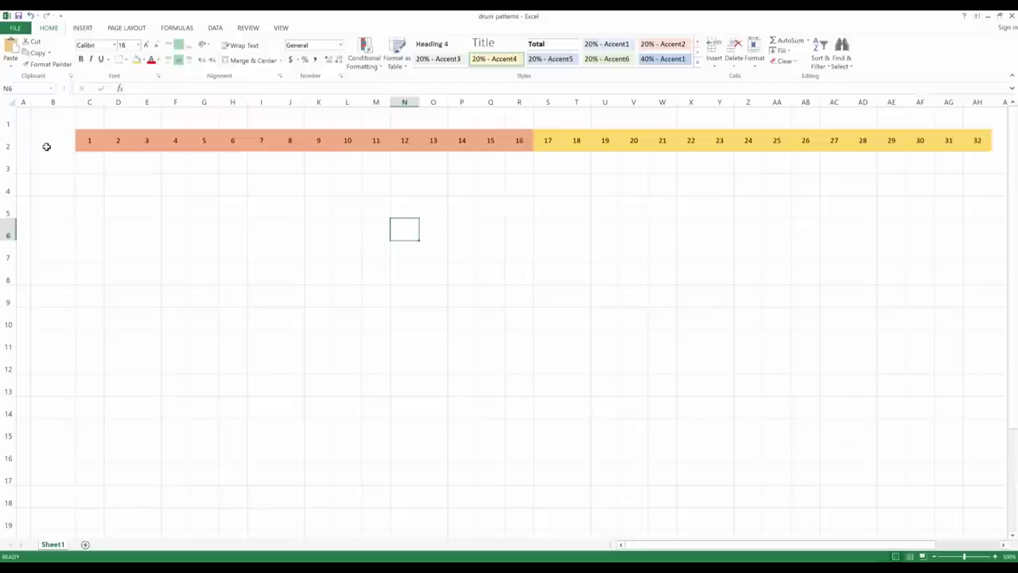
Step: Label B2 HOUSE and enter Bass Drum, Snare, Closed Hat, Open Hat and Claps below it
click(45, 146)
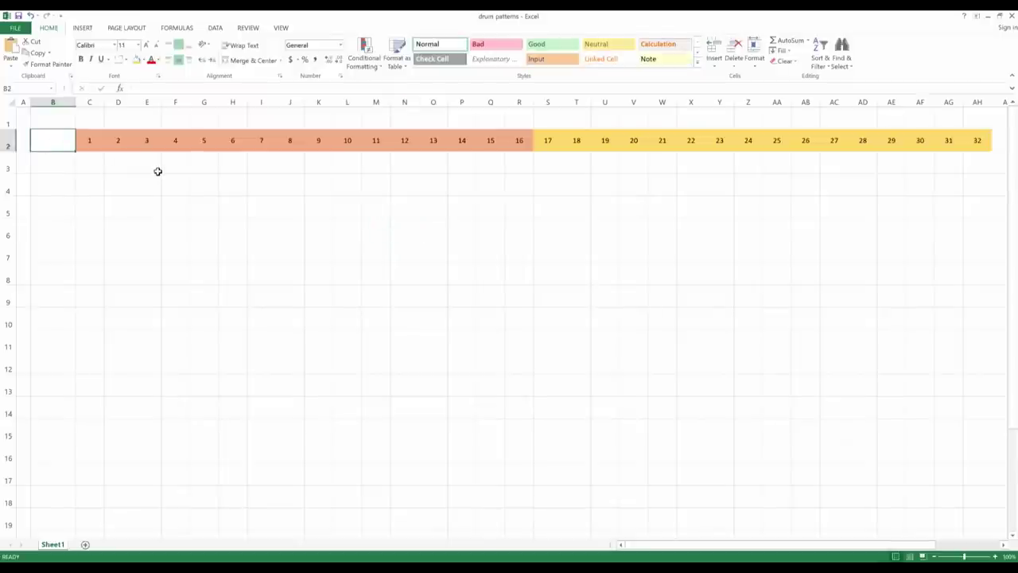
text(HOUSE)
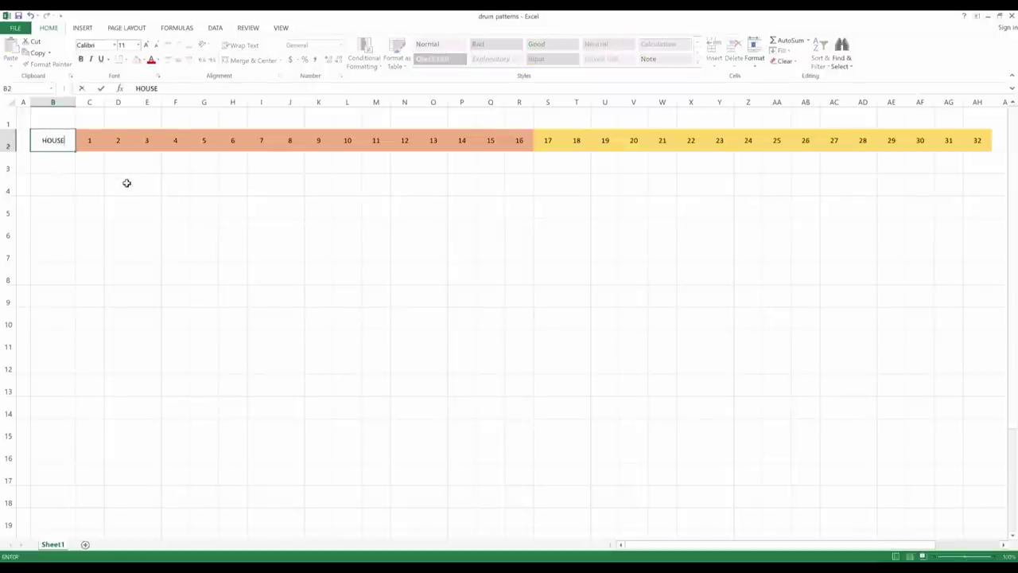
click(126, 183)
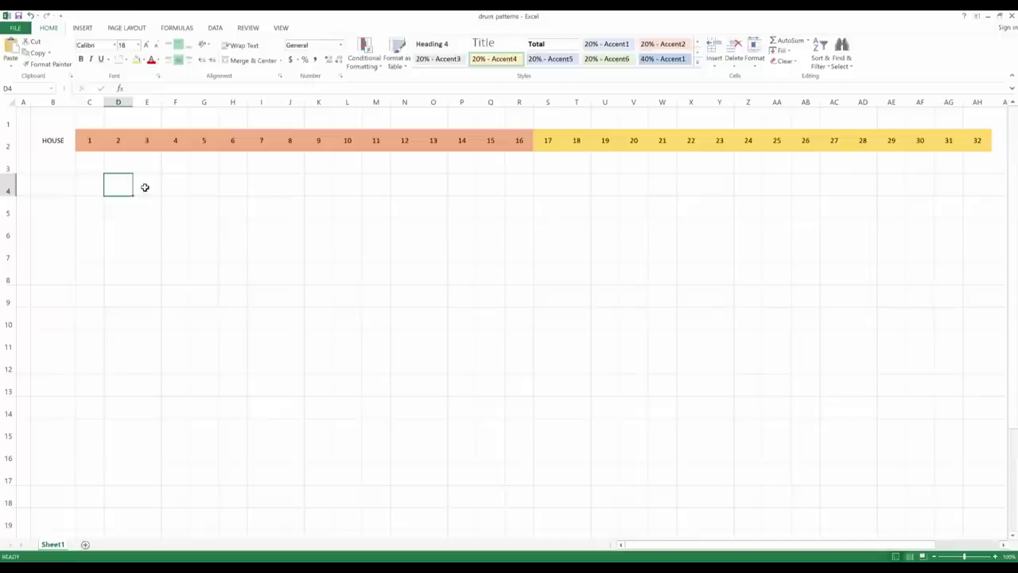
click(48, 165)
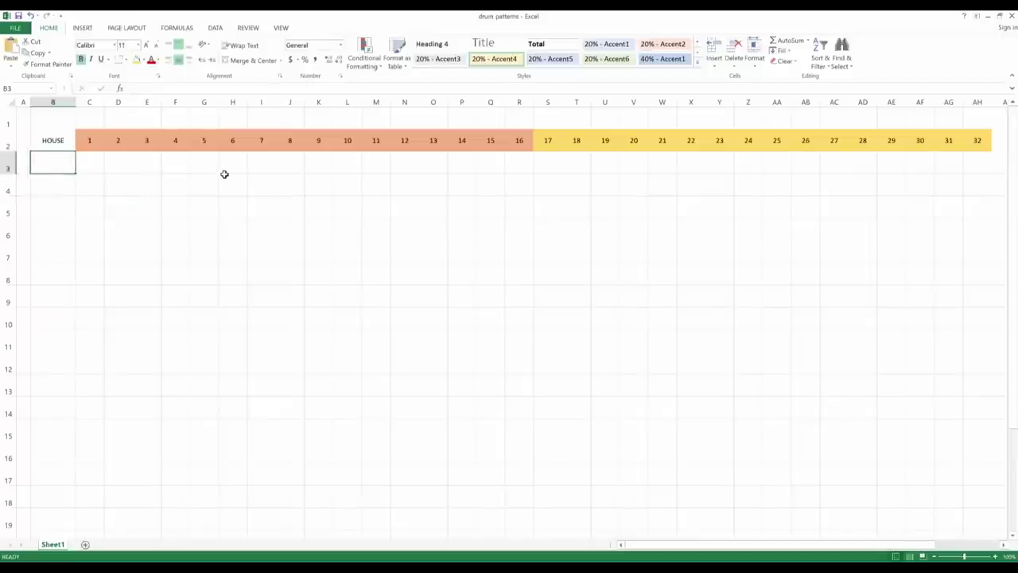
text(B)
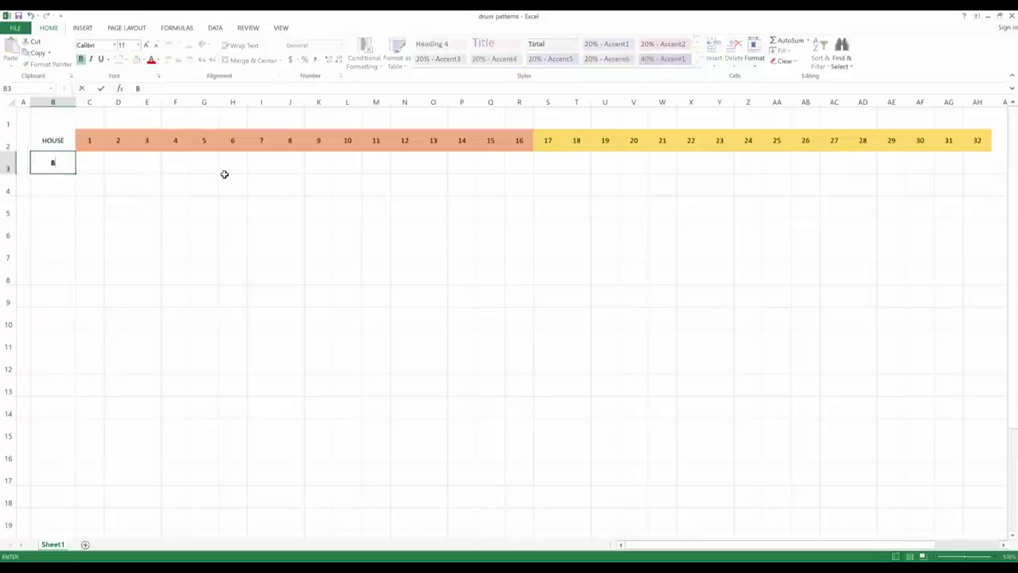
text(ass Drum)
key(Return)
text(Snare)
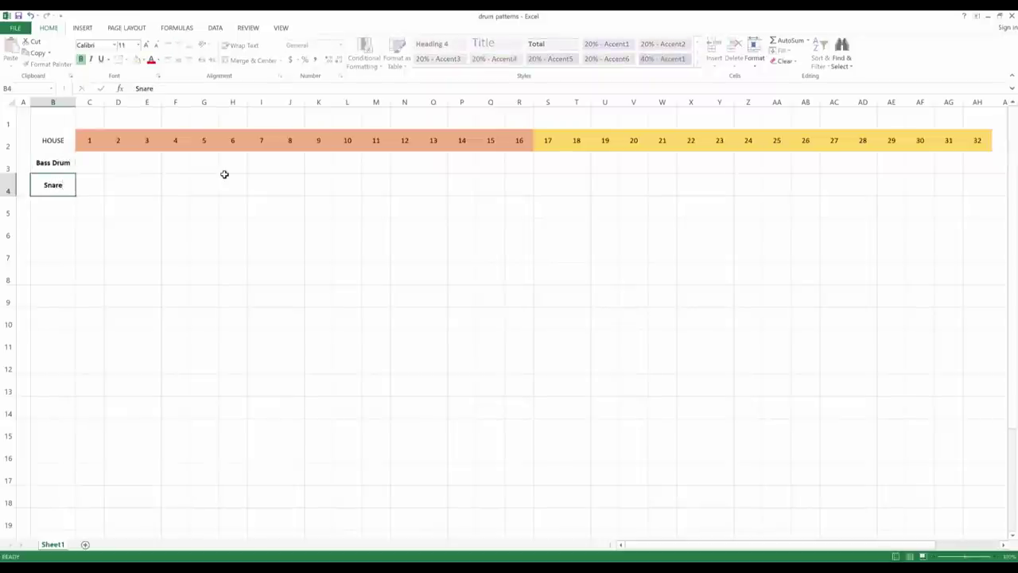
key(Return)
text(Closed H)
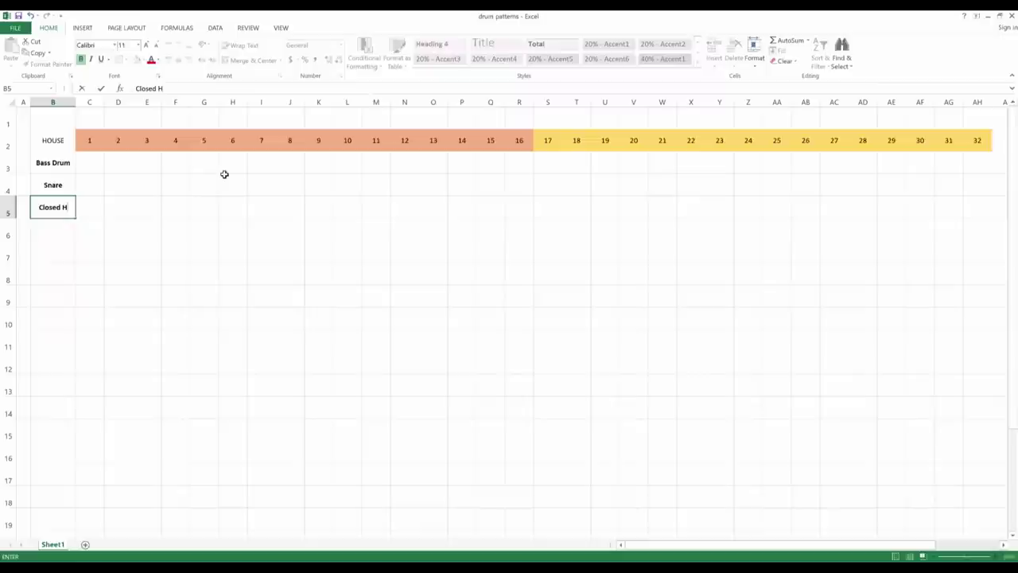
text(at)
key(Return)
text(O)
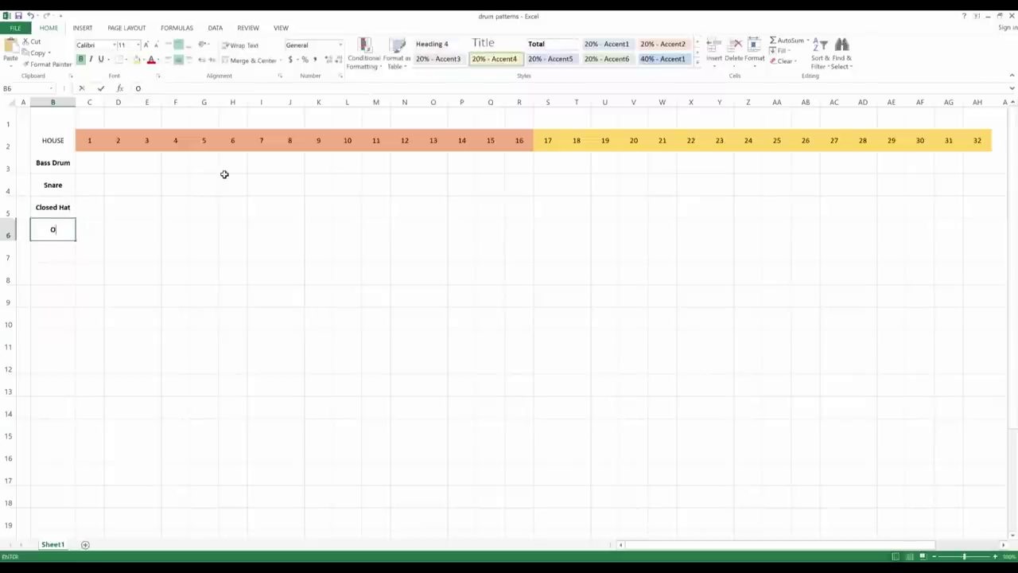
text(pen Hat)
key(Return)
text(CL)
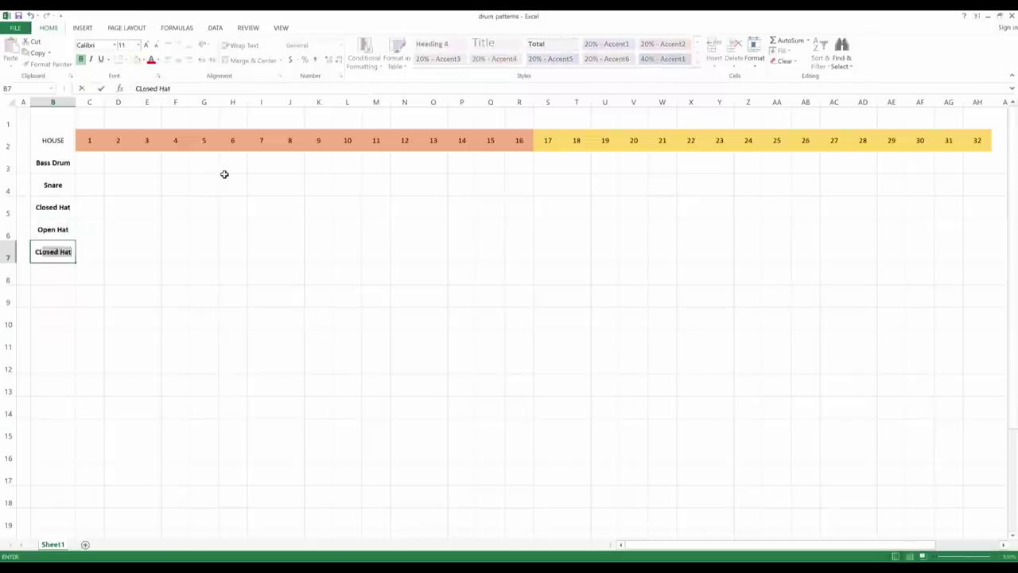
key(BackSpace)
text(a)
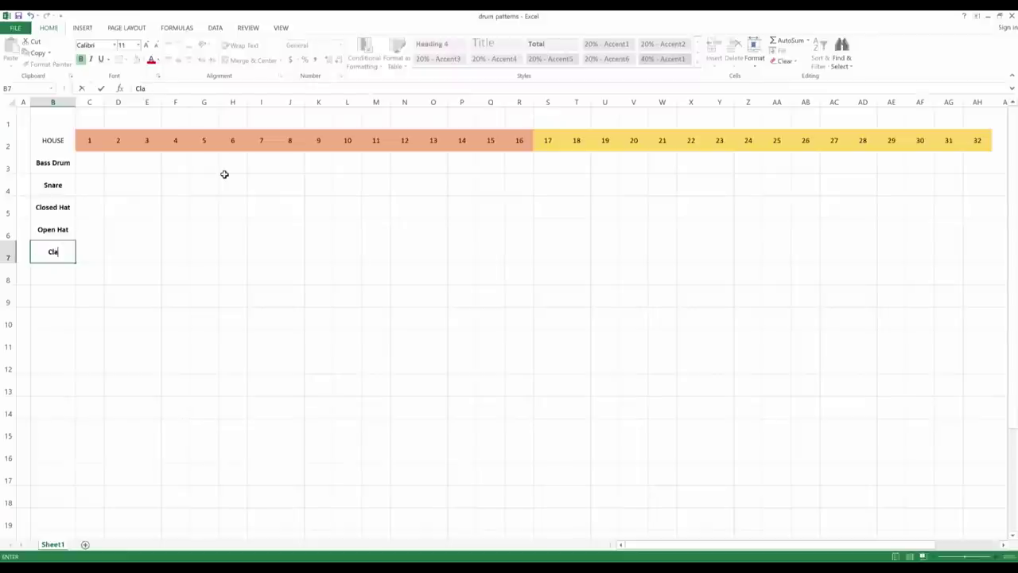
text(ps)
key(Return)
Step: Continue column B with High Tom, Mid Tom, Low Tom, Ride, Crash, Tamb, Rim, two etc. rows, and accent
text(Hi)
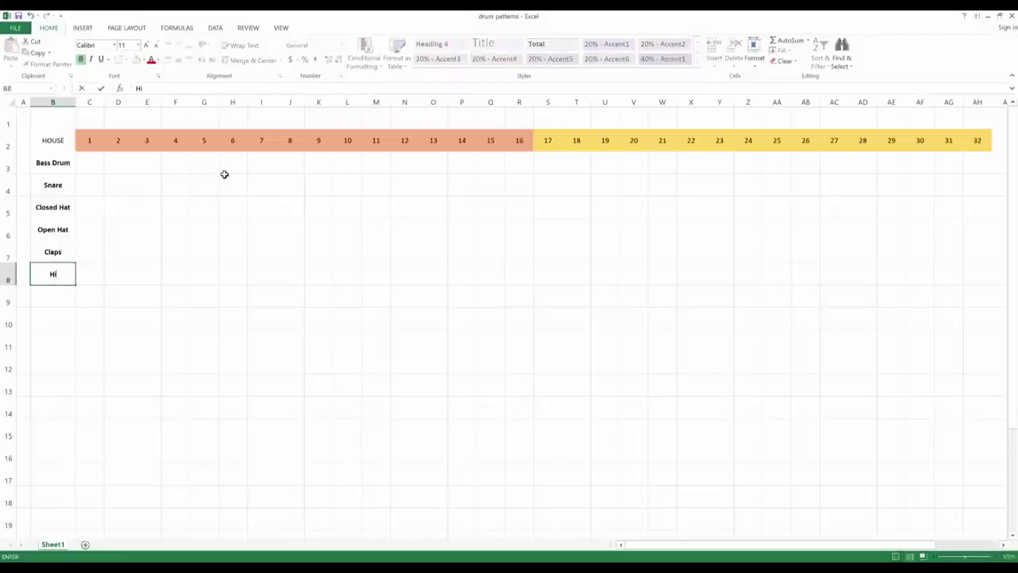
text(gh Tom)
key(Return)
text(Mid T)
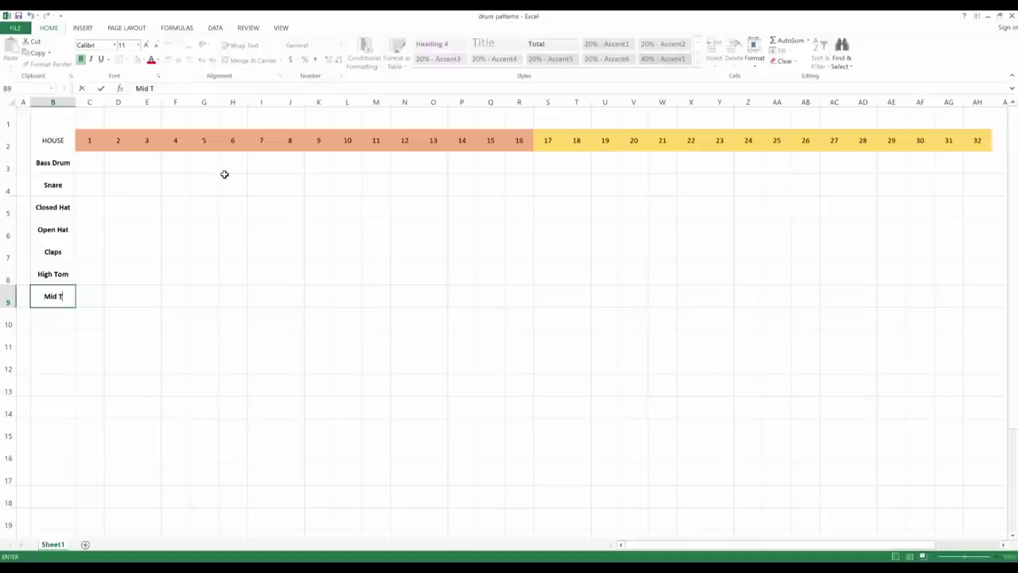
text(om)
key(Return)
text(Low Tom)
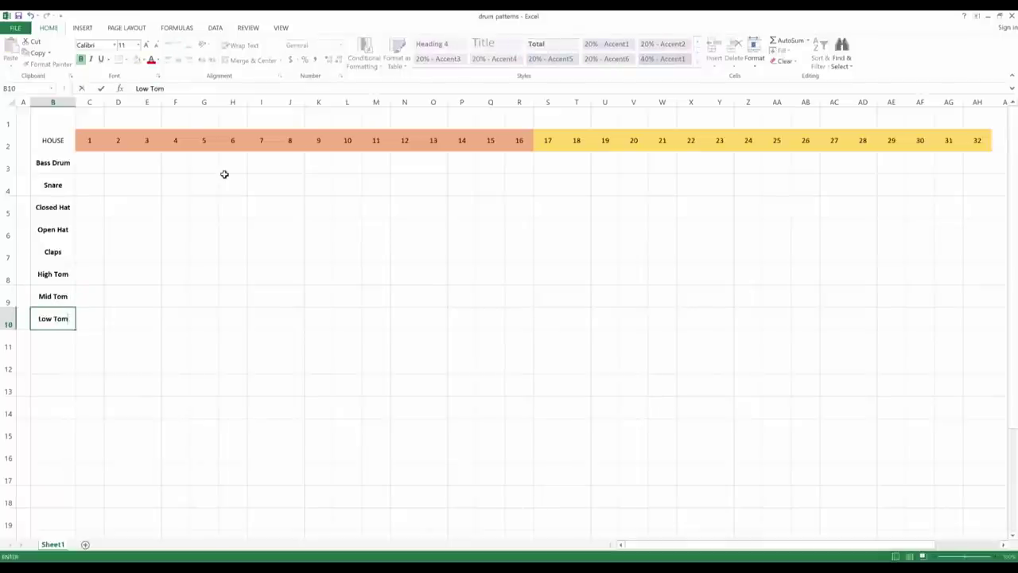
key(Return)
text(Ride)
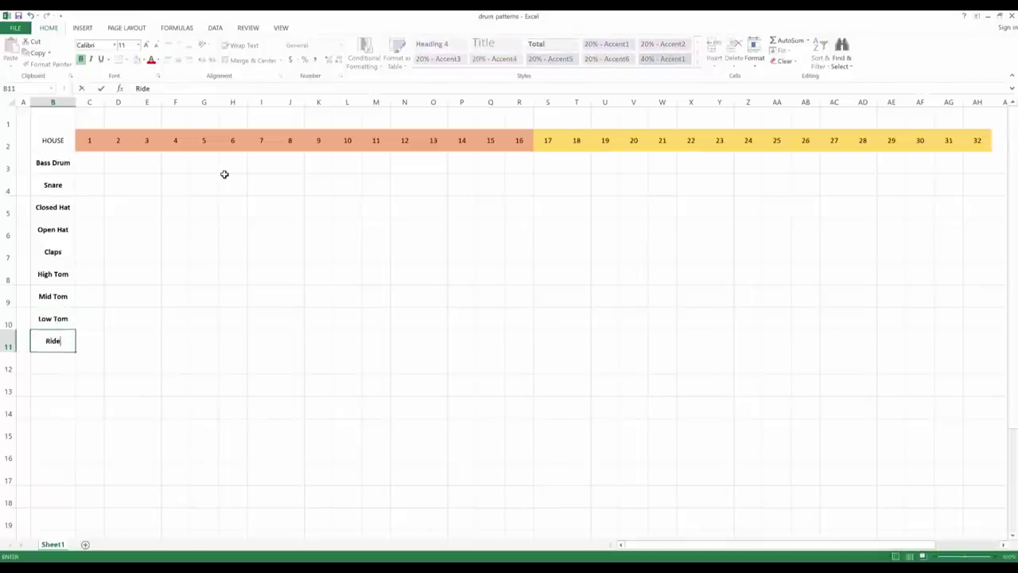
key(Return)
text(Crash)
key(Return)
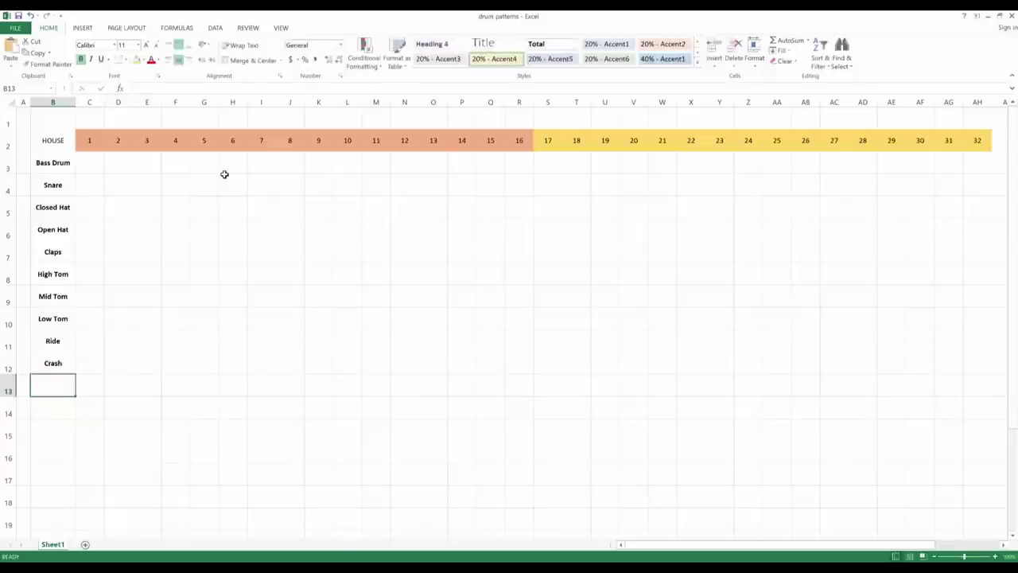
text(Tamb)
key(Return)
text(Rim)
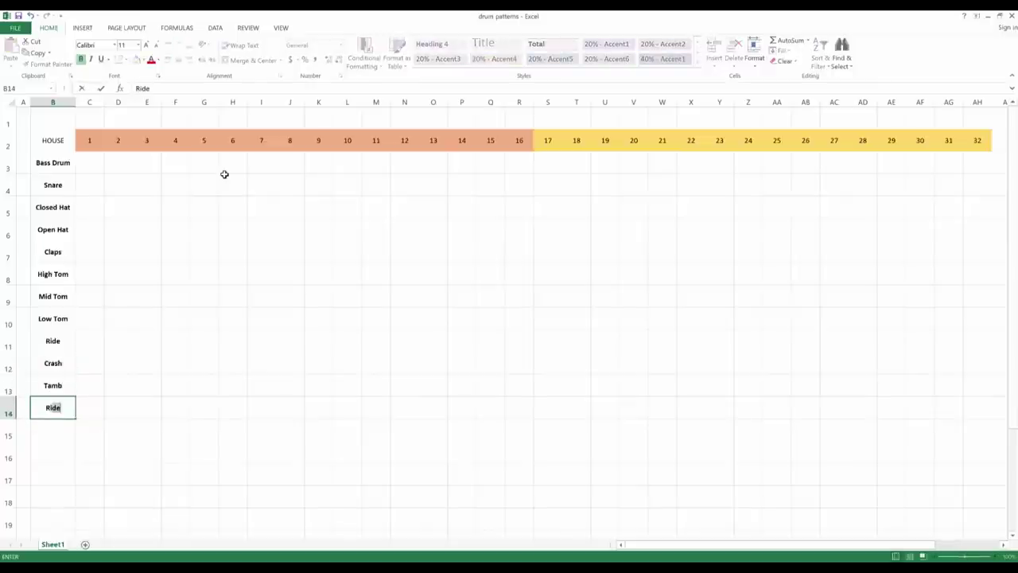
key(Return)
text(et)
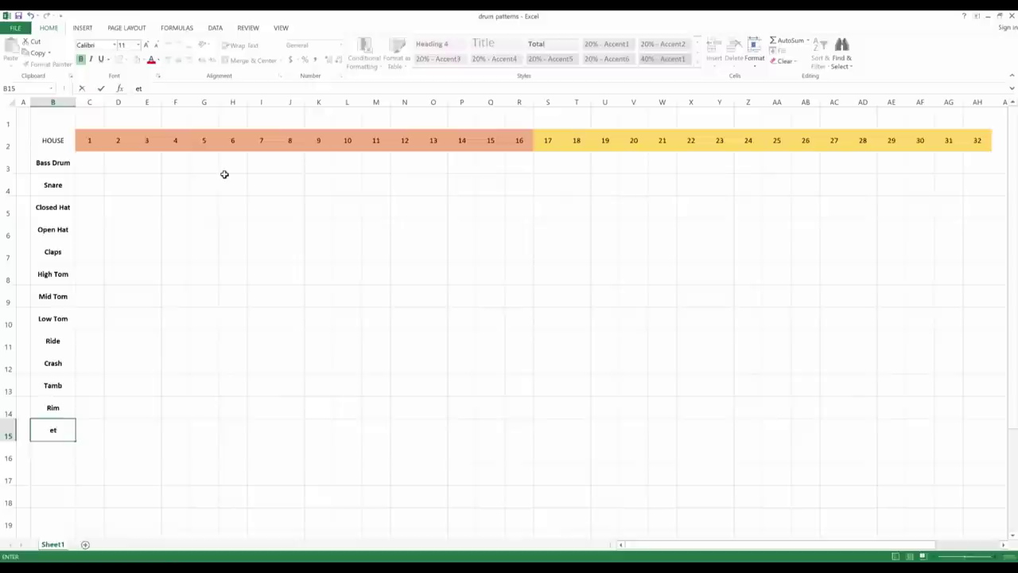
text(c.)
key(Return)
text(etc.)
key(Return)
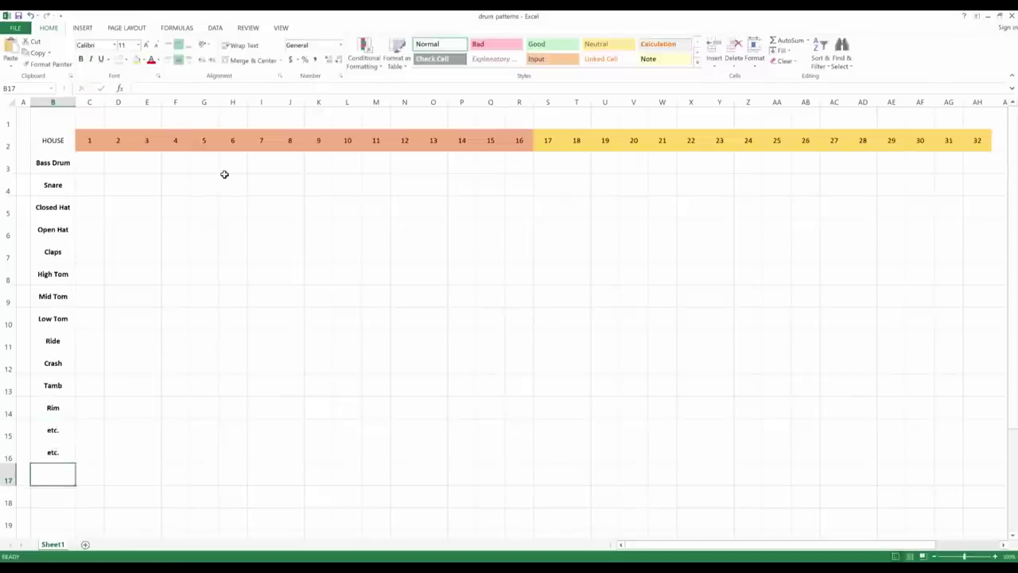
text(accent)
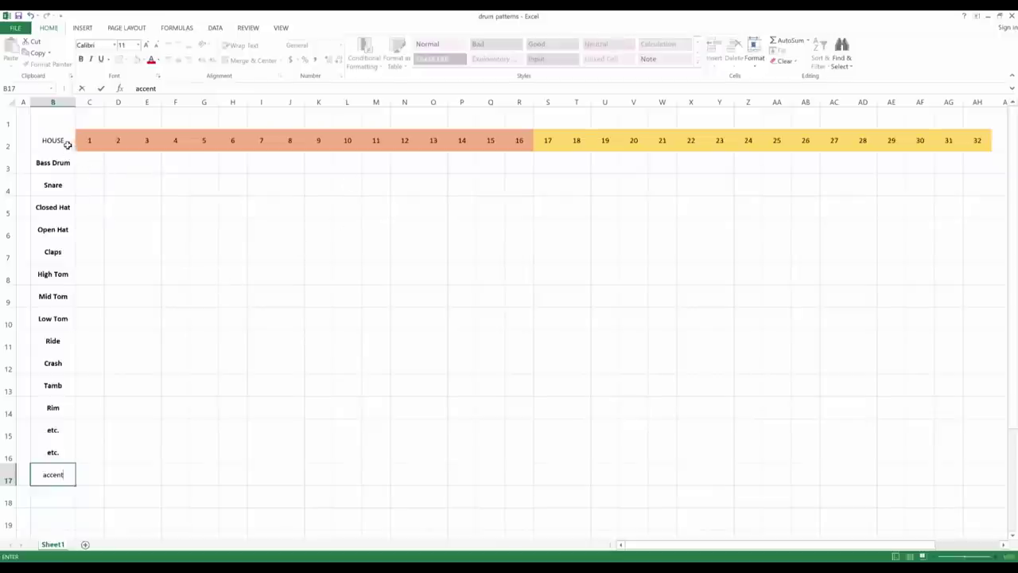
Step: Apply All Borders to the B2:AH17 drum grid, then reselect the grid
drag(52, 140, 977, 472)
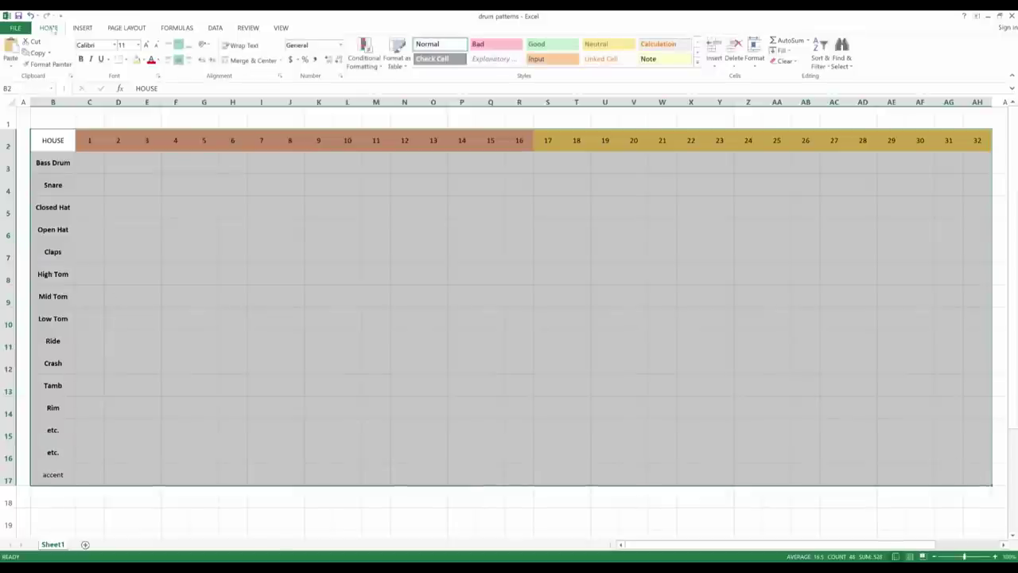
click(126, 61)
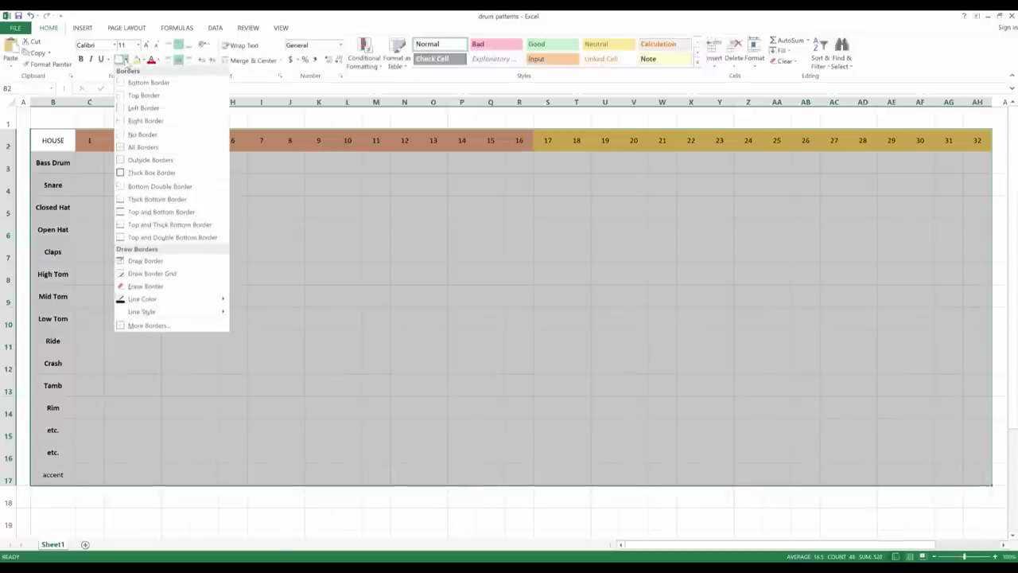
click(123, 148)
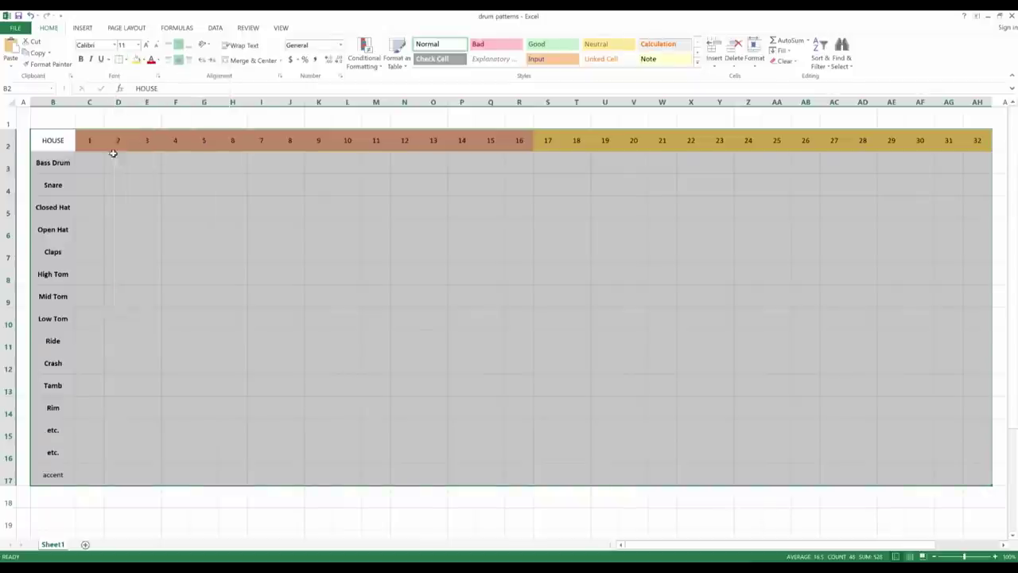
click(260, 258)
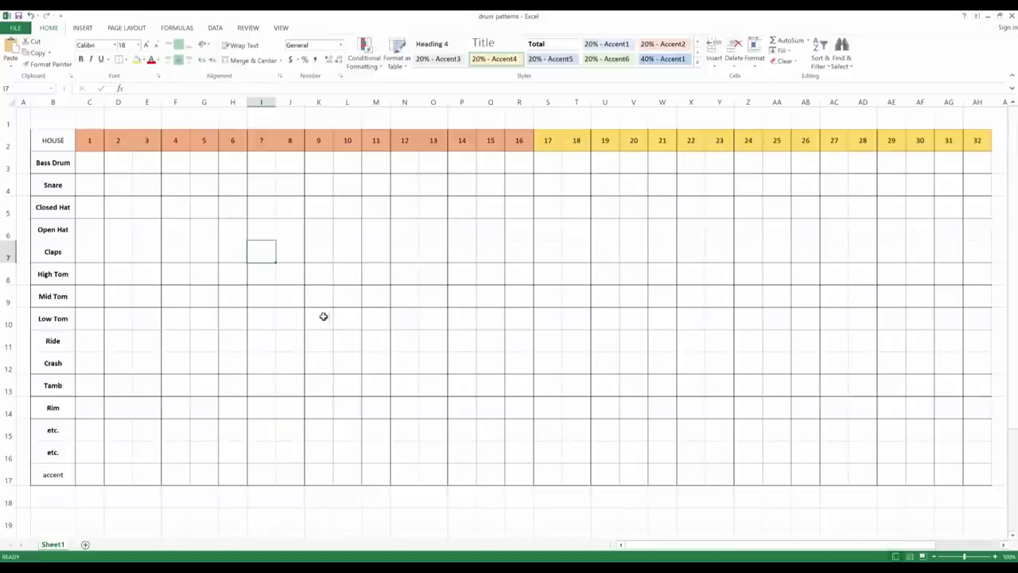
click(59, 142)
mouse_move(64, 149)
mouse_down()
mouse_move(570, 405)
mouse_move(861, 482)
mouse_move(992, 484)
mouse_up()
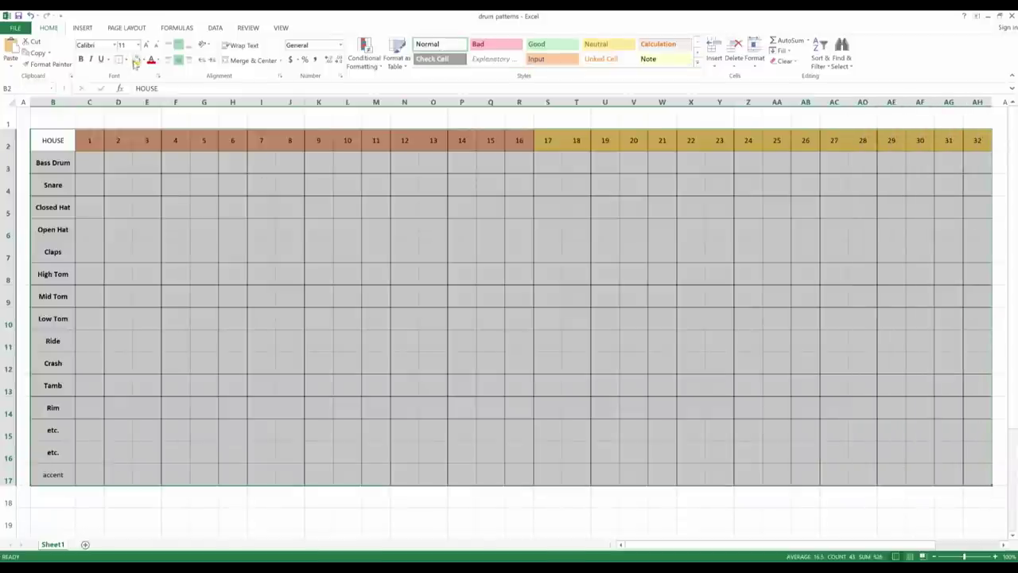
Step: Add a Thick Box Border around the B2:AH17 grid
click(125, 59)
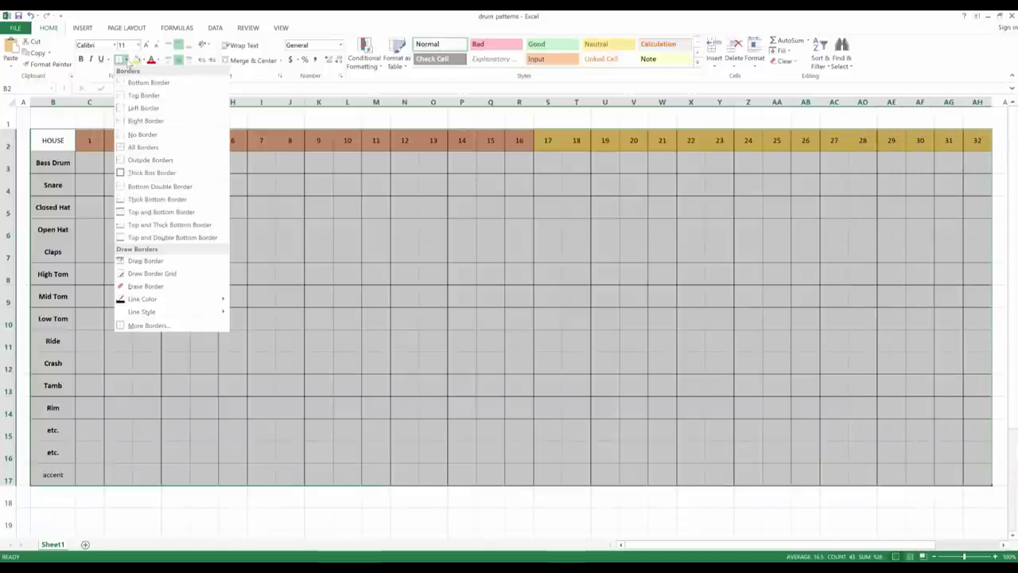
click(158, 175)
click(309, 261)
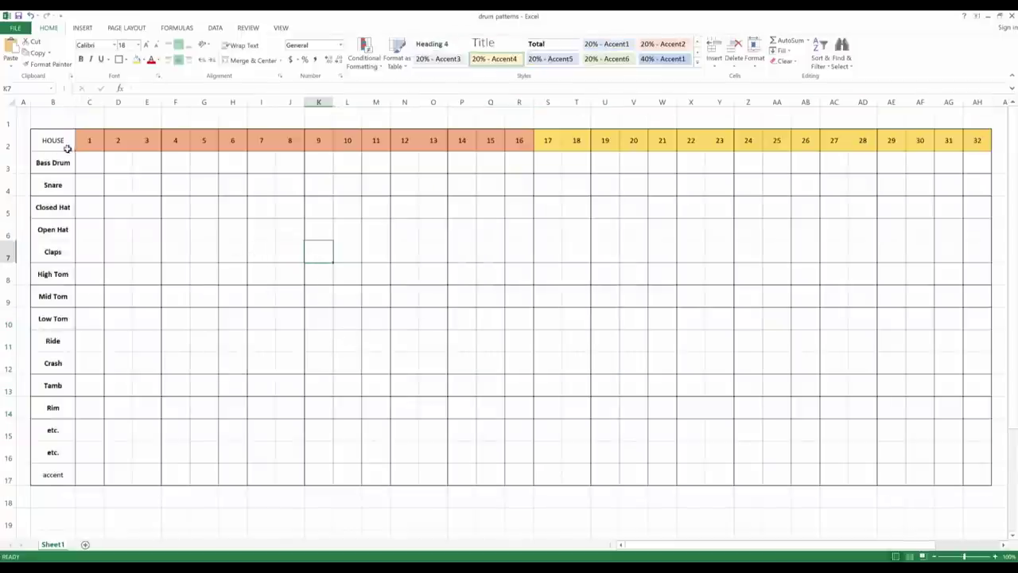
Step: Enlarge the HOUSE label in B2 to 18 point
drag(40, 140, 976, 141)
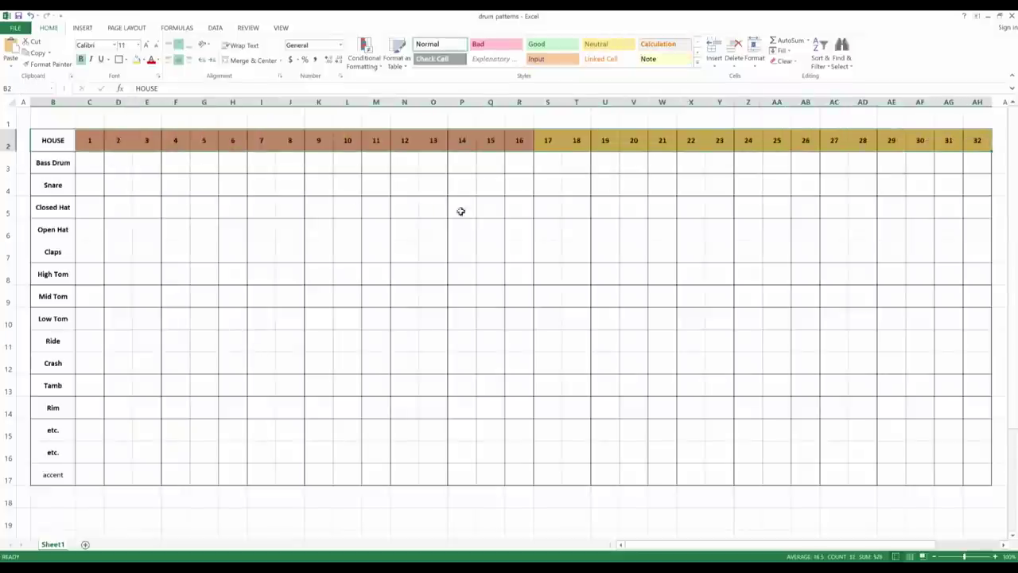
click(59, 139)
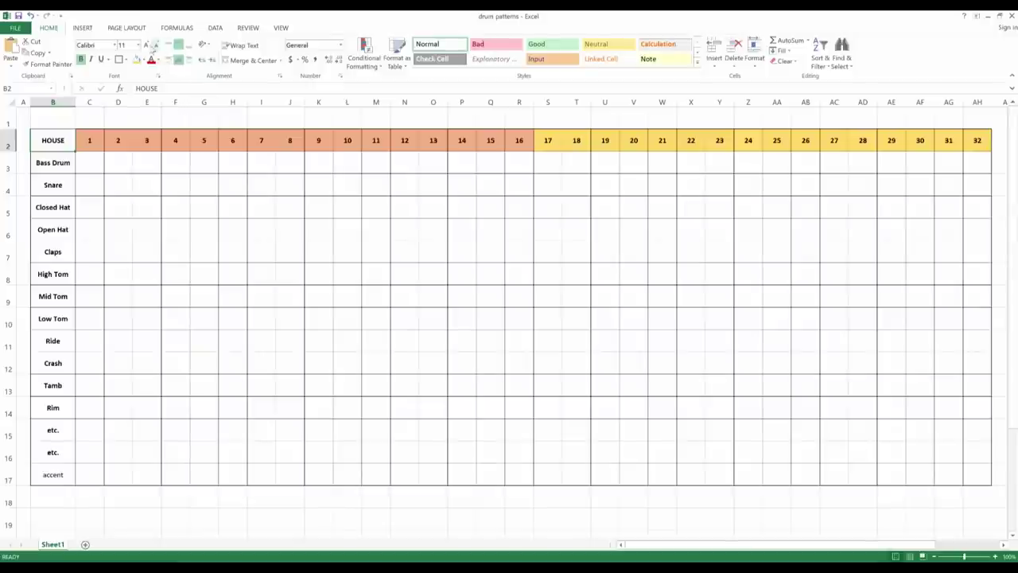
click(147, 45)
click(147, 45)
click(147, 46)
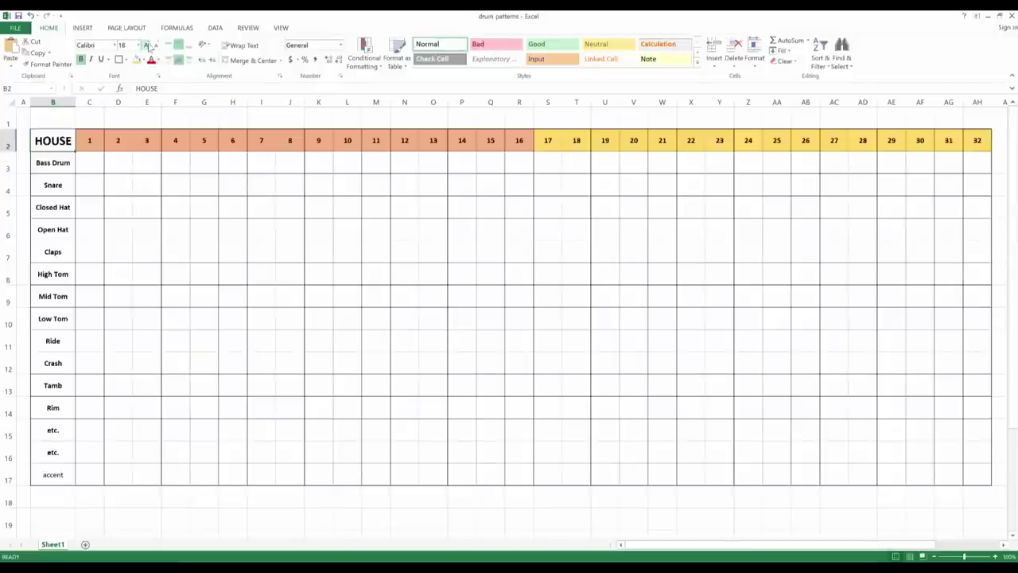
click(164, 204)
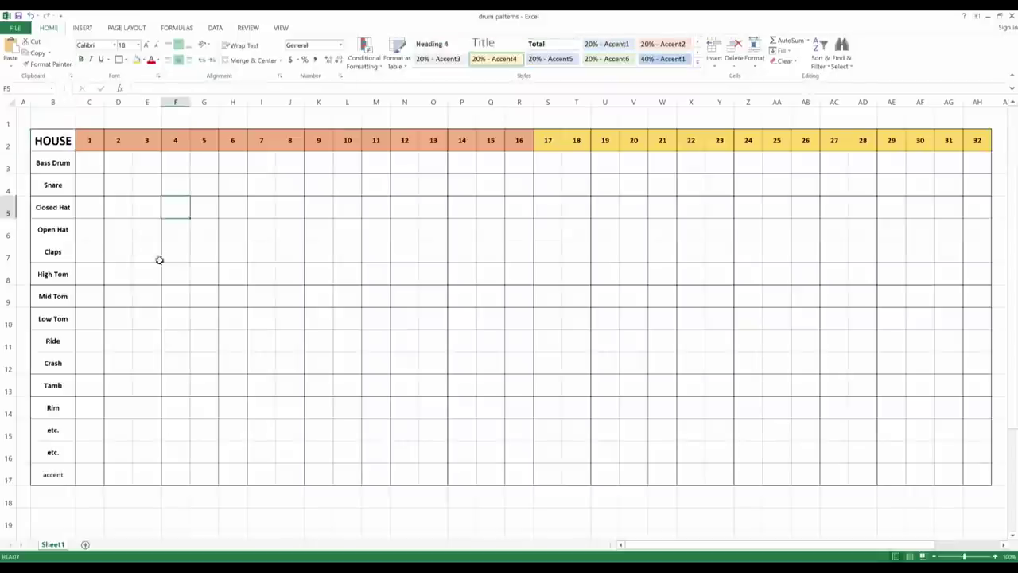
Step: Enlarge step numbers 1, 5, 9, 13, 17, 21, 25 and 29 in C2, G2, K2, O2, S2, W2, AA2 and AE2 to 18 point
click(91, 141)
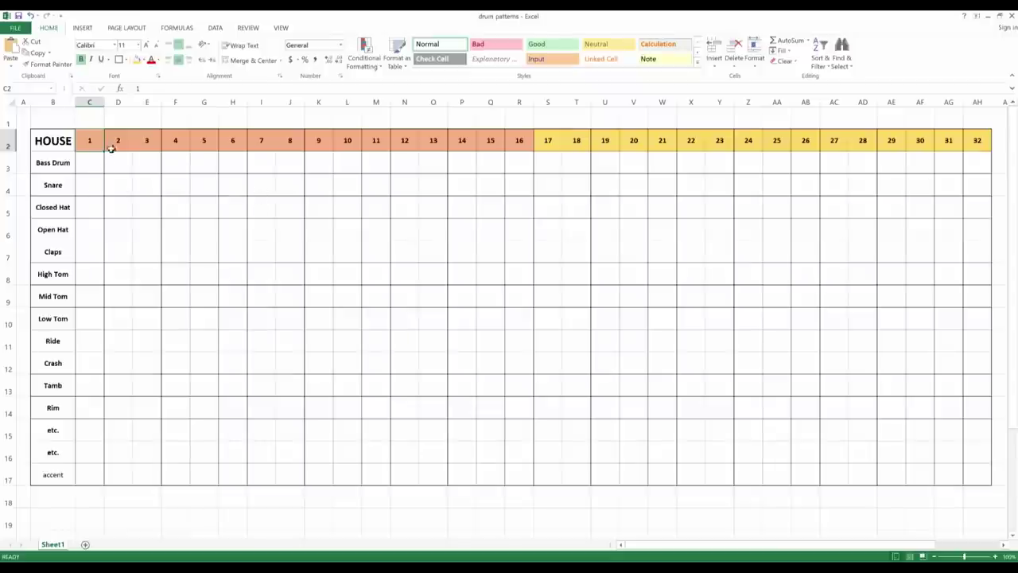
ctrl+click(205, 141)
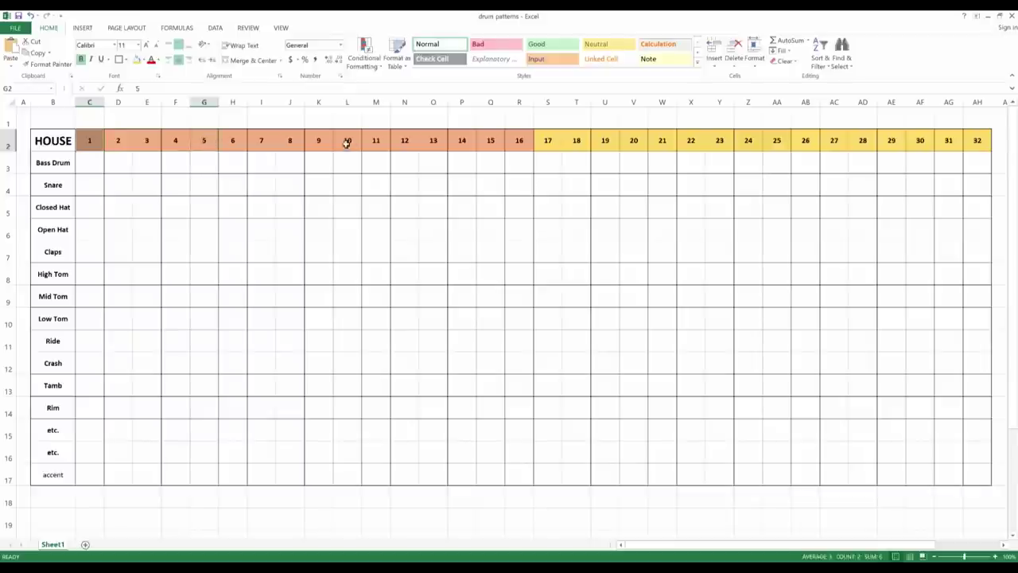
ctrl+click(320, 141)
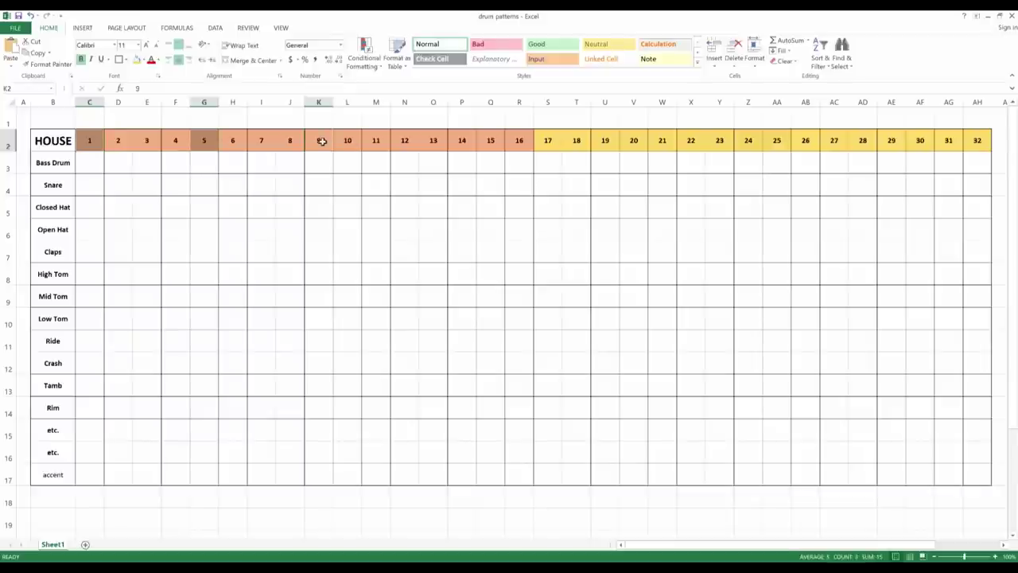
ctrl+click(436, 142)
ctrl+click(546, 141)
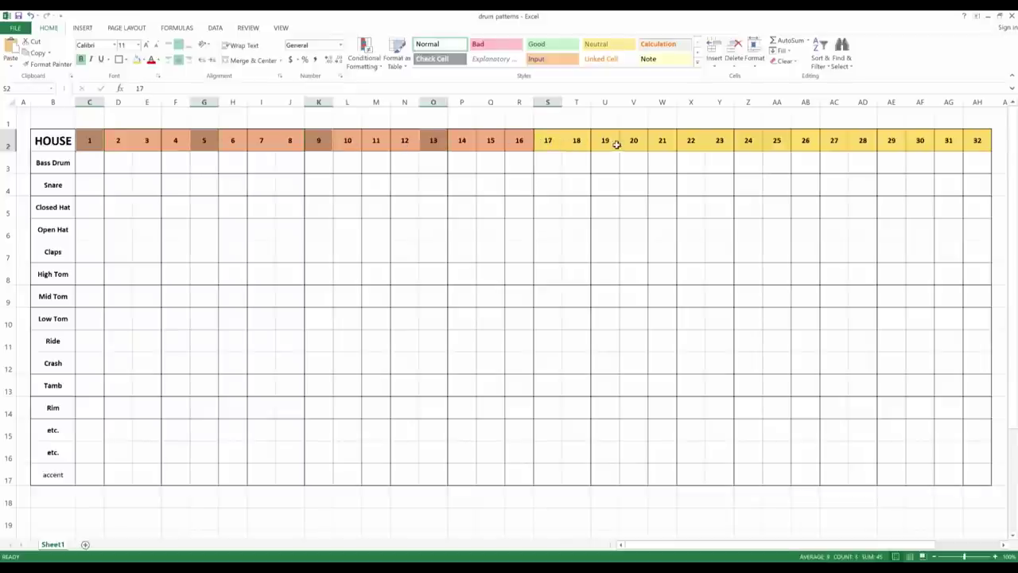
ctrl+click(663, 142)
ctrl+click(778, 143)
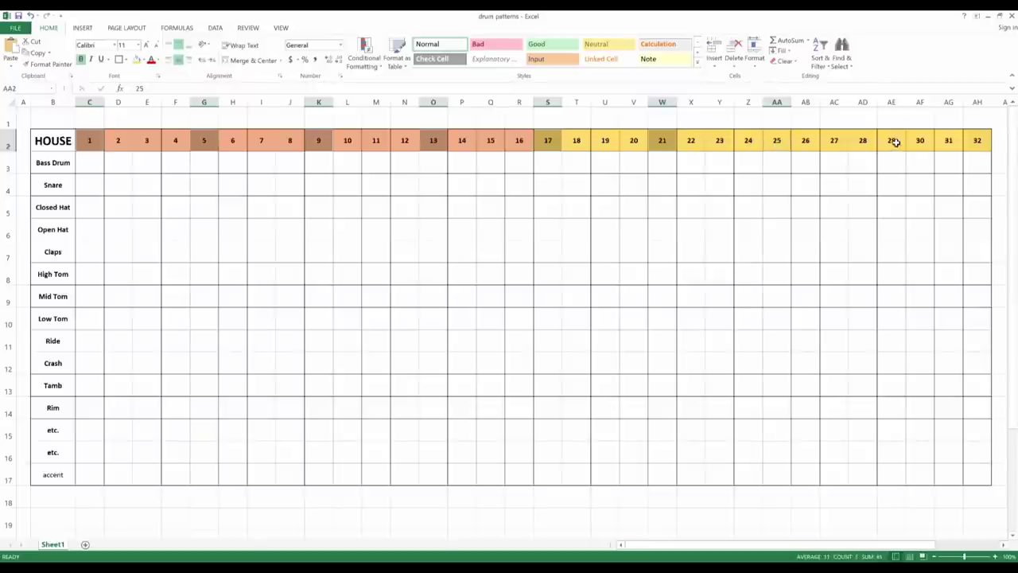
ctrl+click(894, 141)
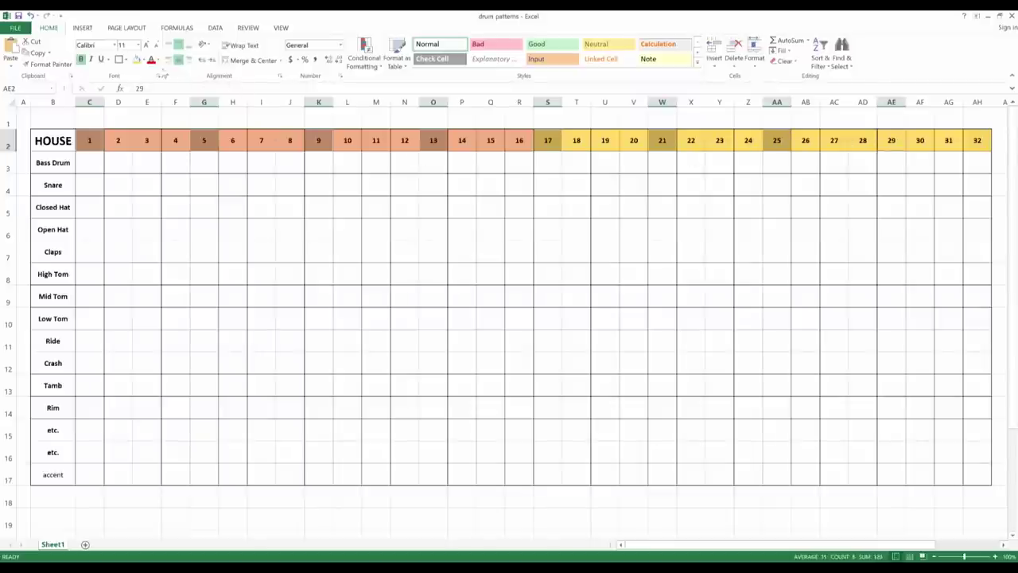
click(146, 45)
click(146, 46)
click(146, 46)
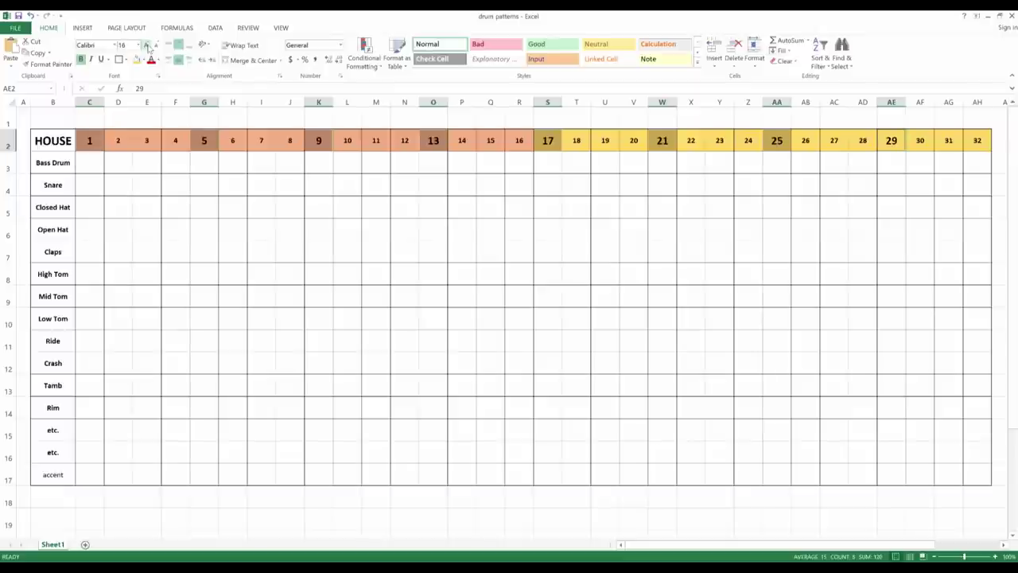
click(147, 45)
click(243, 212)
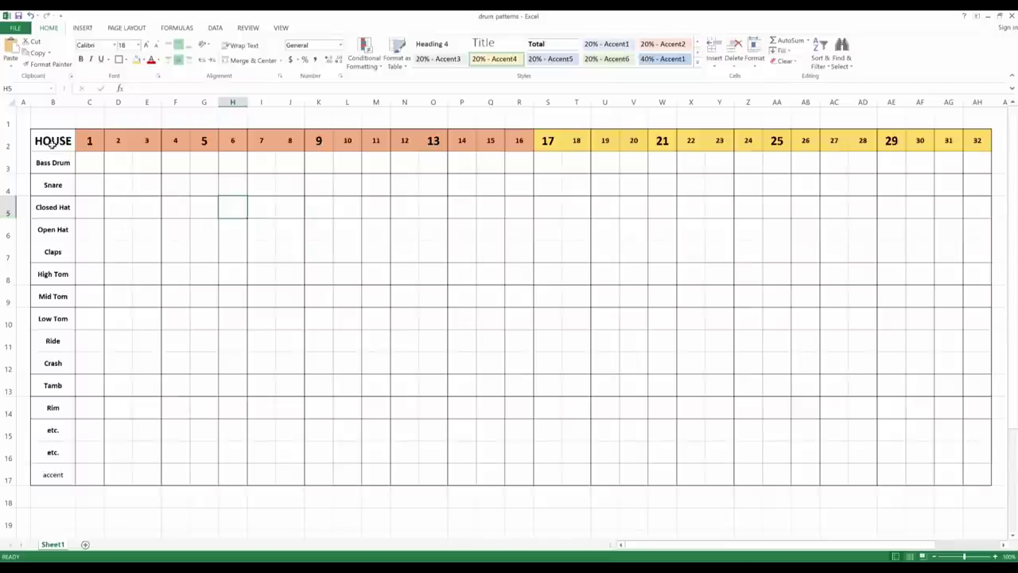
Step: Type X in C3, G3, K3, O3, S3, W3, AA3 and AE3 for a four-on-the-floor kick
click(89, 162)
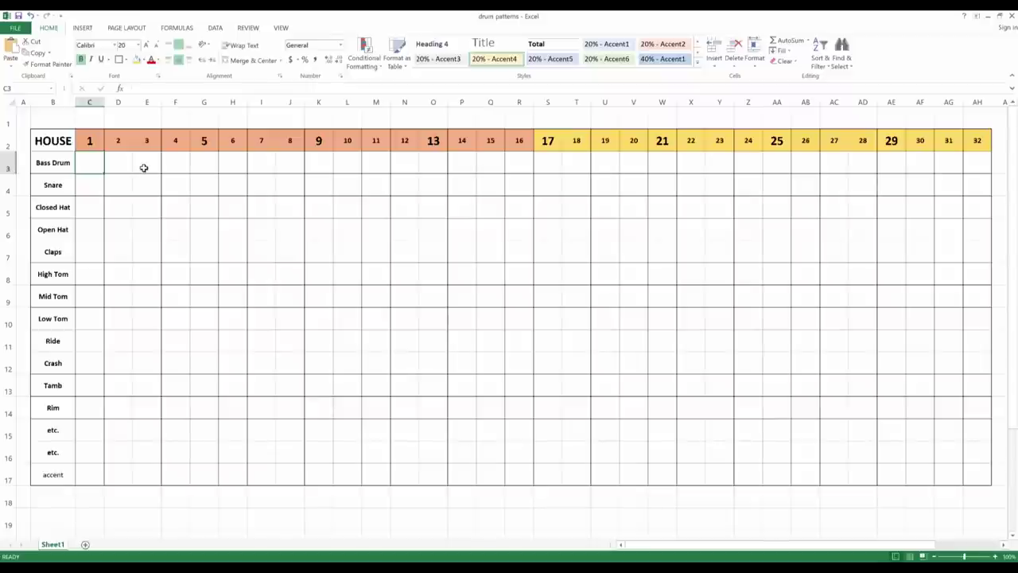
text(X)
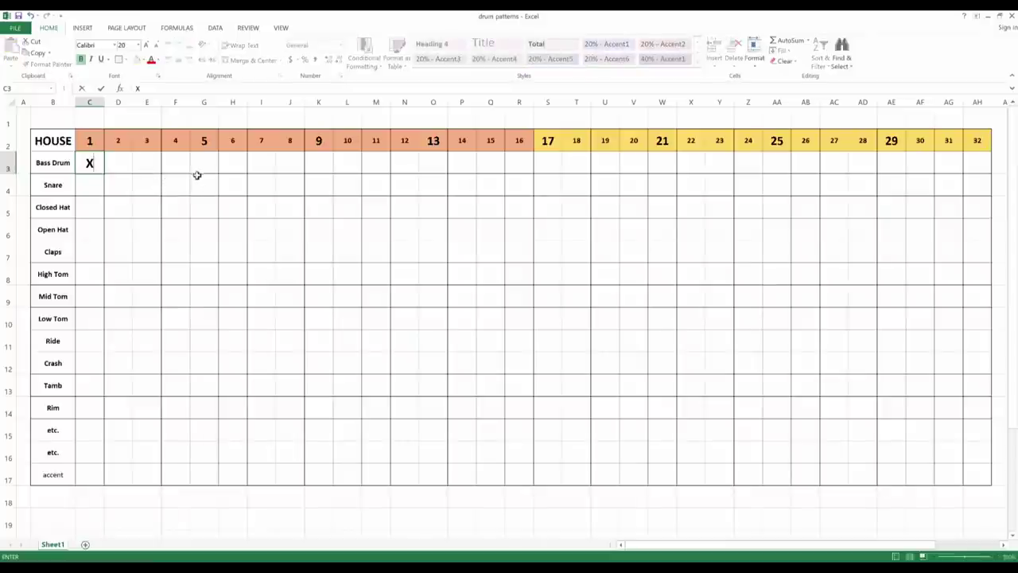
click(211, 165)
text(X)
click(322, 165)
text(X)
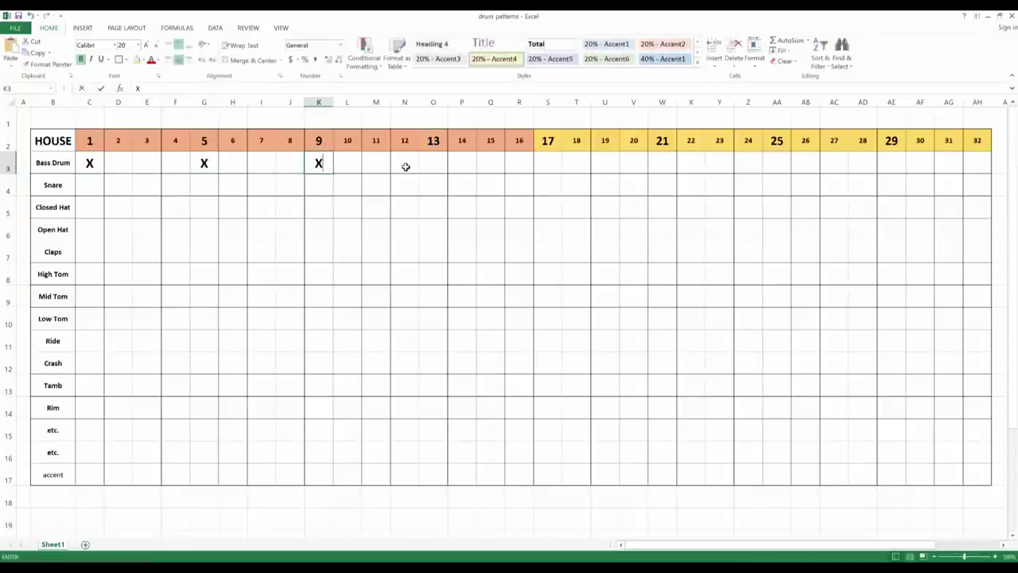
click(433, 161)
text(X)
click(546, 163)
text(X)
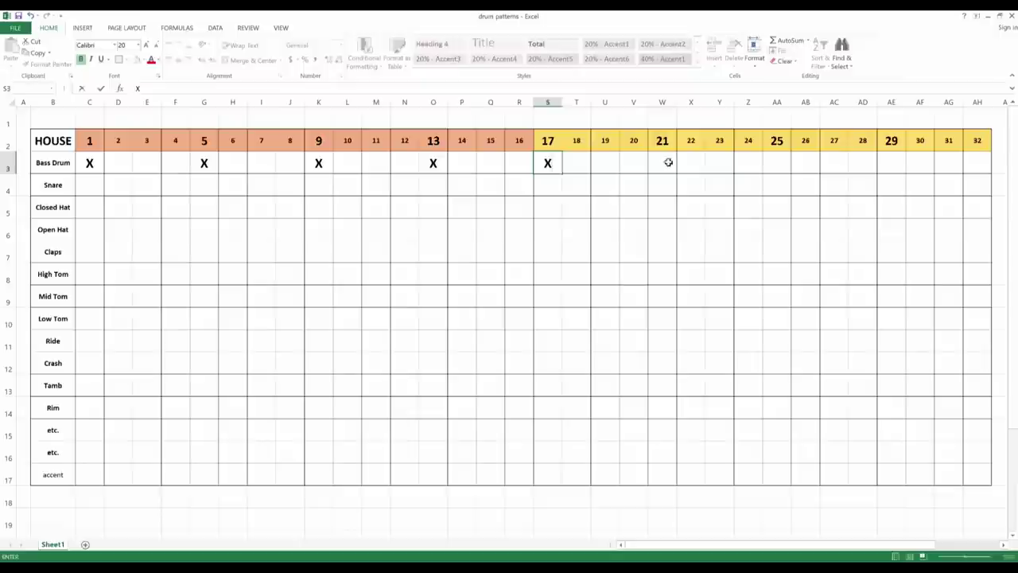
click(664, 162)
text(X)
click(791, 161)
text(X)
click(892, 162)
text(X)
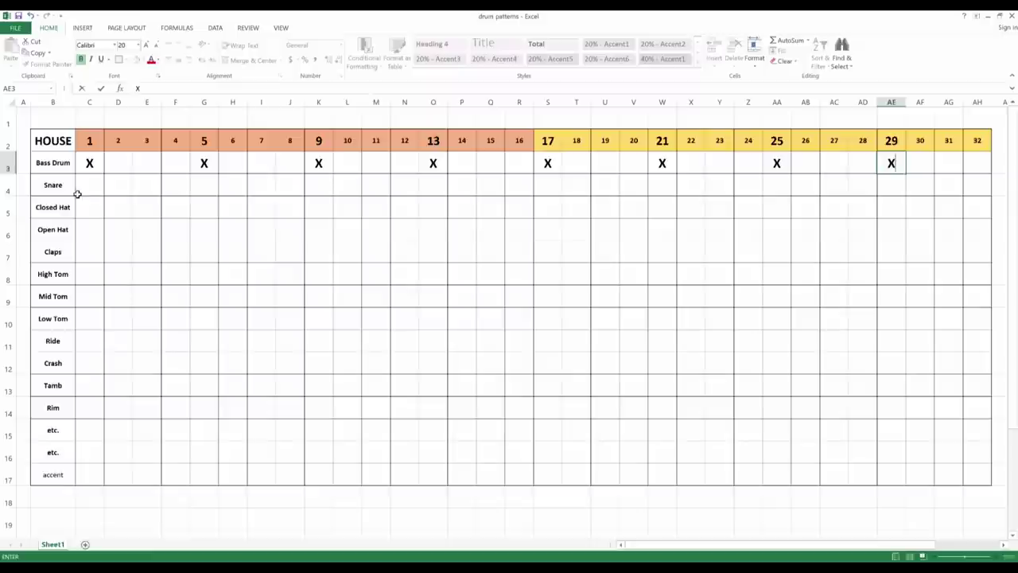
Step: Paste an X into G4, then fill C4:J4 across to AH4 for snare hits on steps 5, 13, 21, 29
click(195, 187)
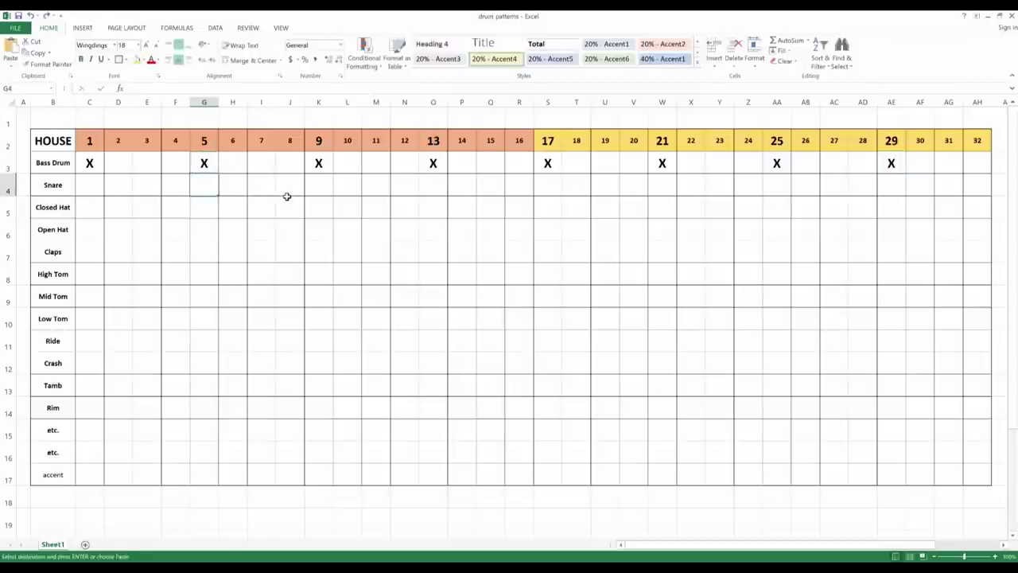
key(ctrl+v)
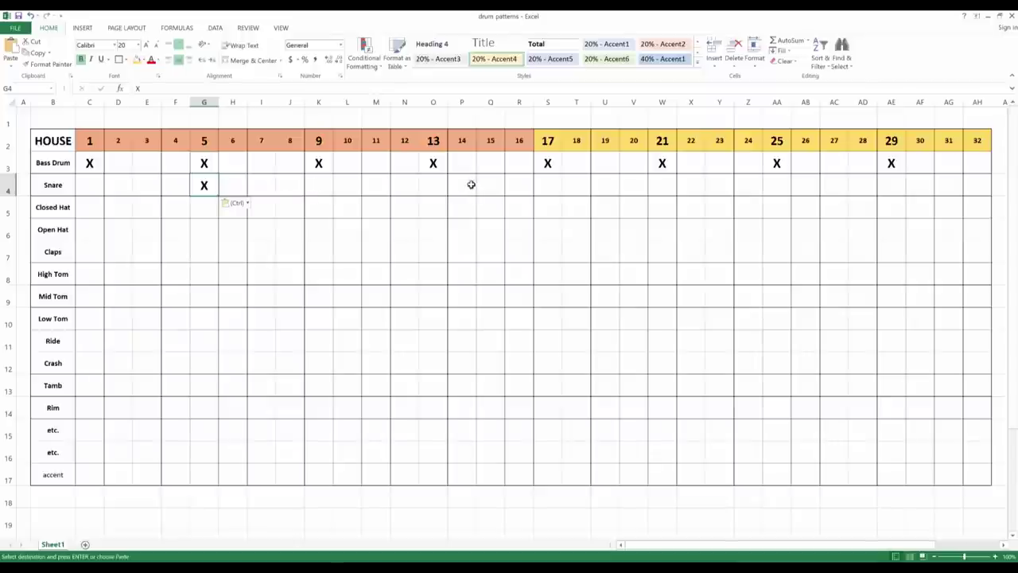
click(436, 185)
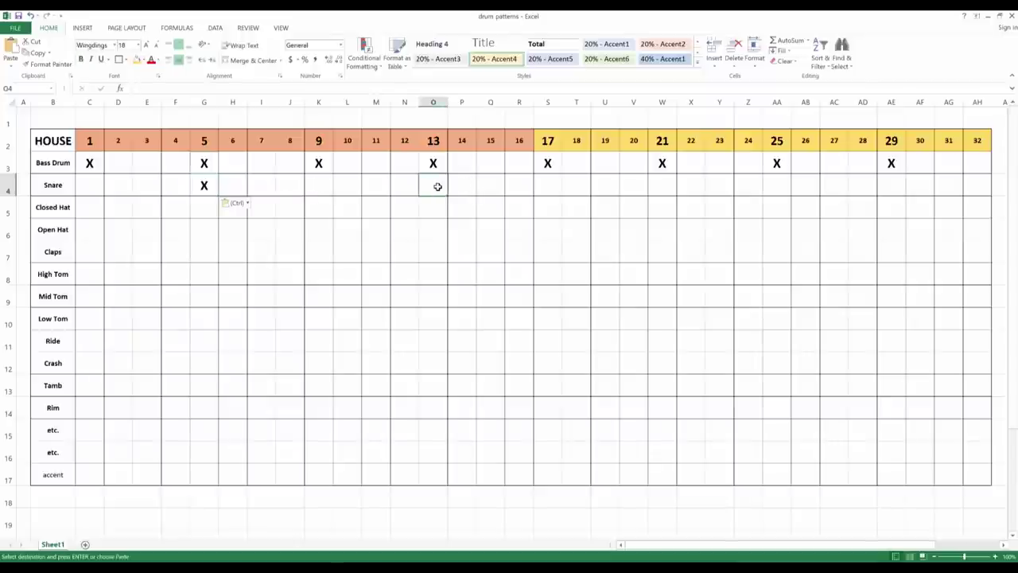
key(ctrl)
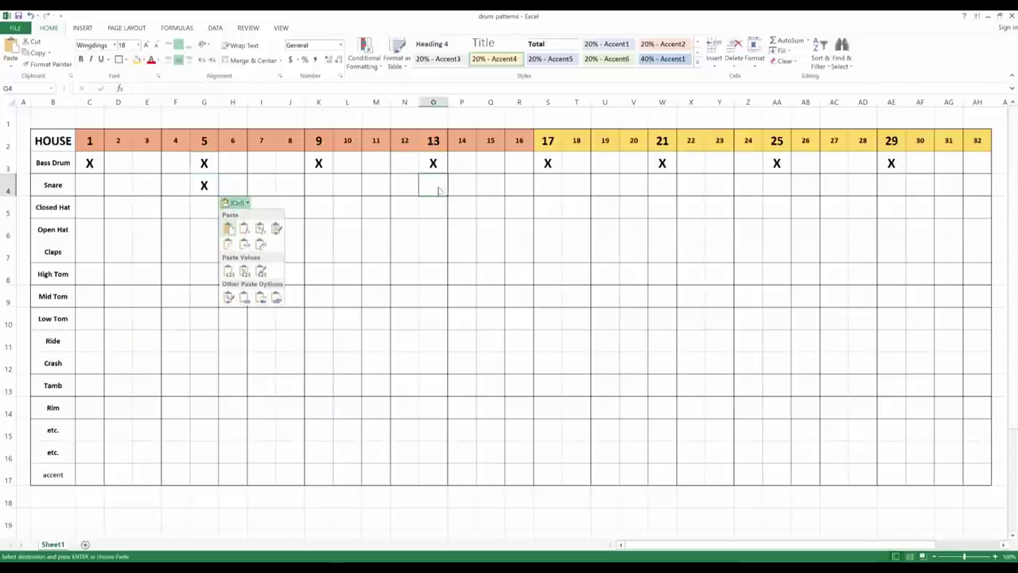
key(Escape)
click(205, 185)
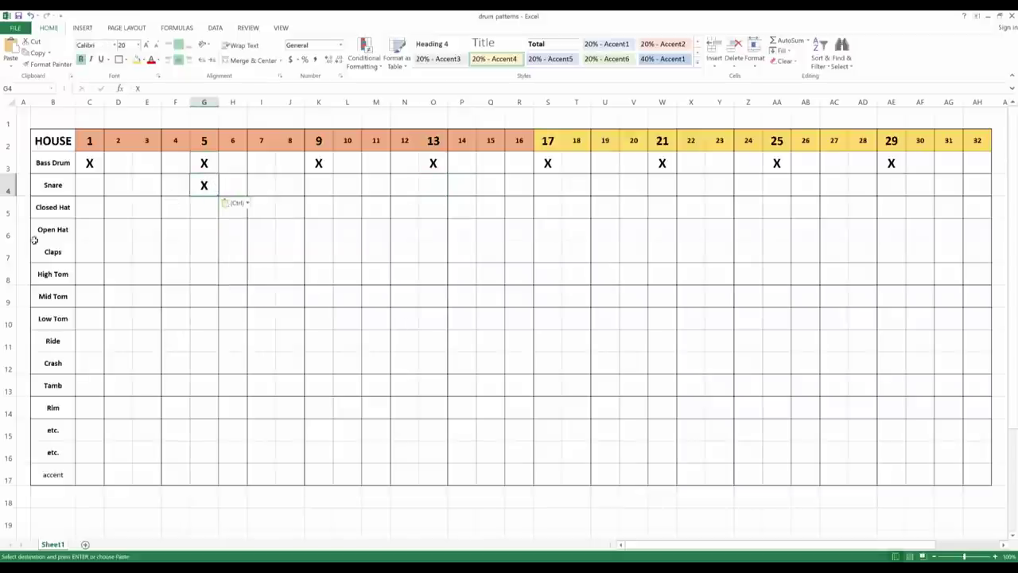
click(90, 252)
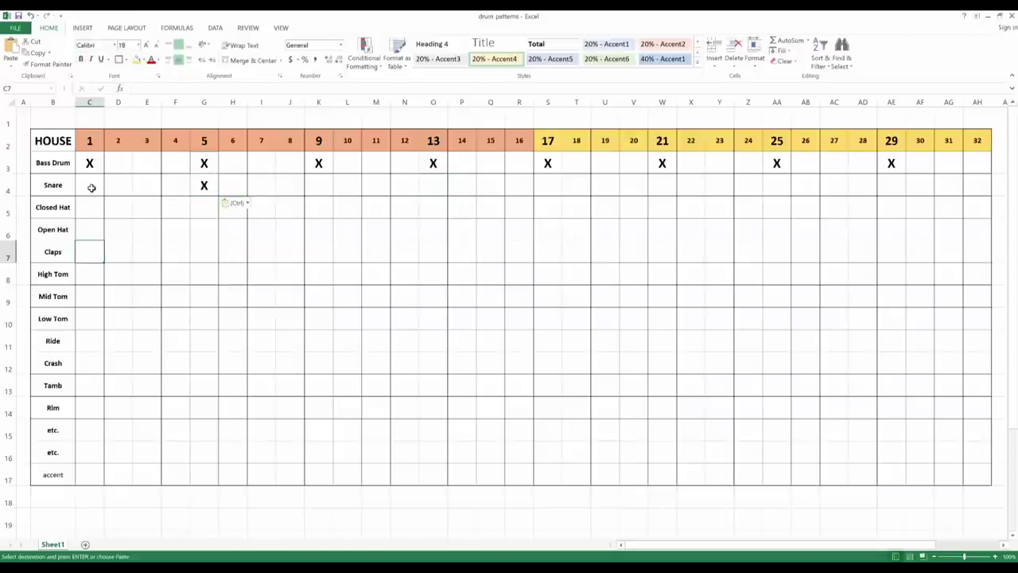
drag(91, 188, 288, 186)
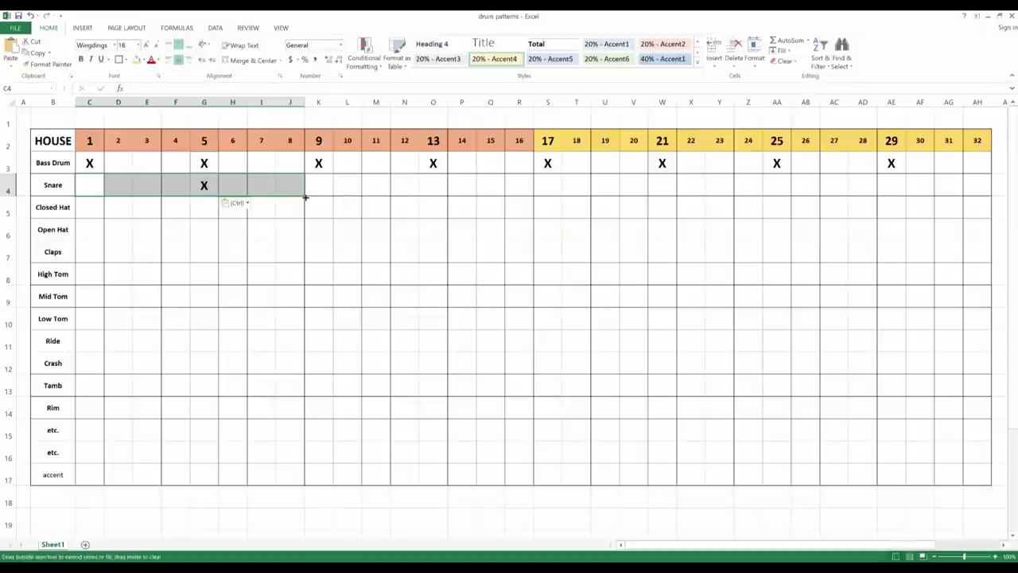
drag(311, 197, 1000, 202)
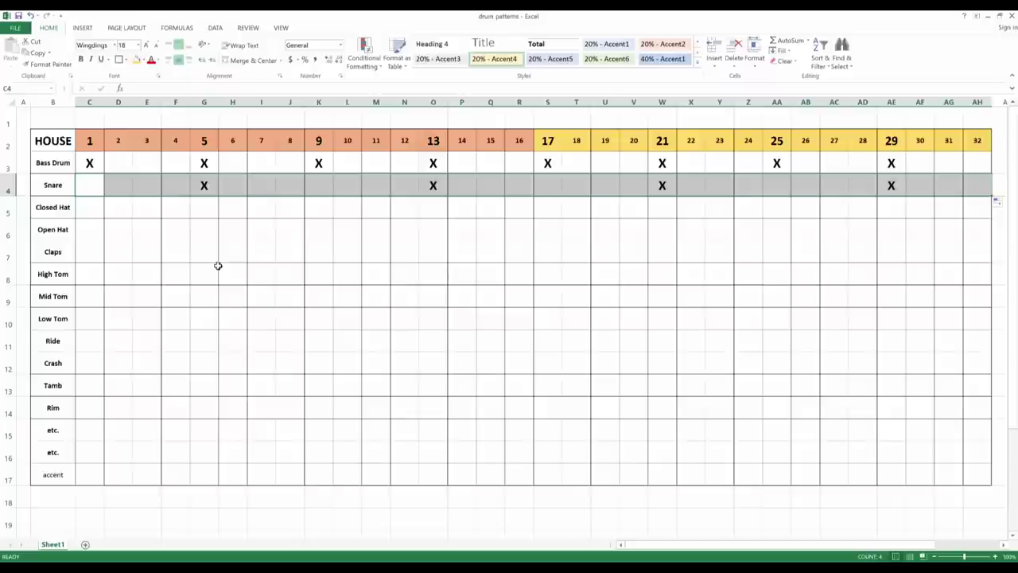
Step: Mark x on Closed Hat steps 1, 2 and 4 and Open Hat step 3
click(88, 209)
text(x)
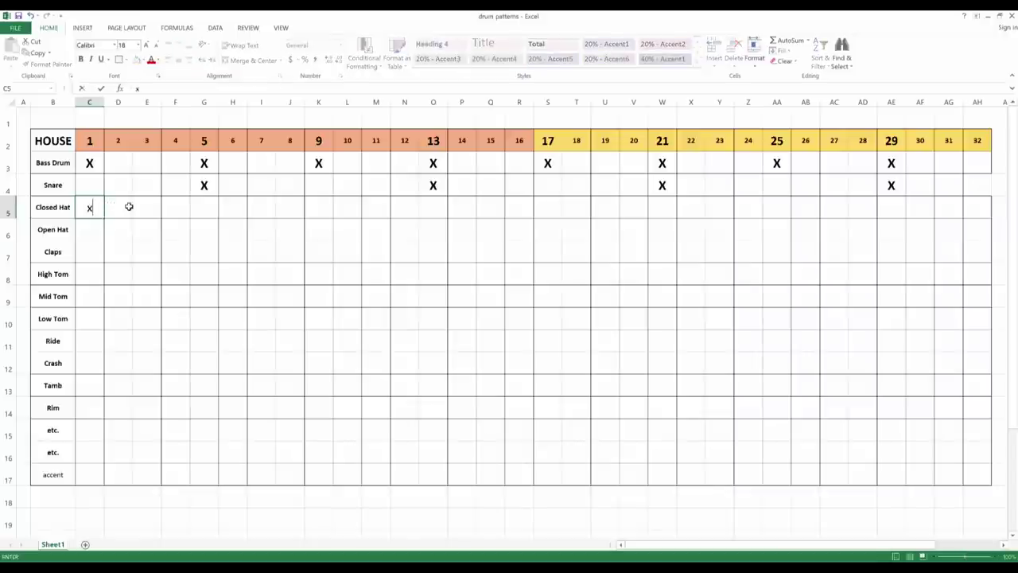
click(120, 207)
text(x)
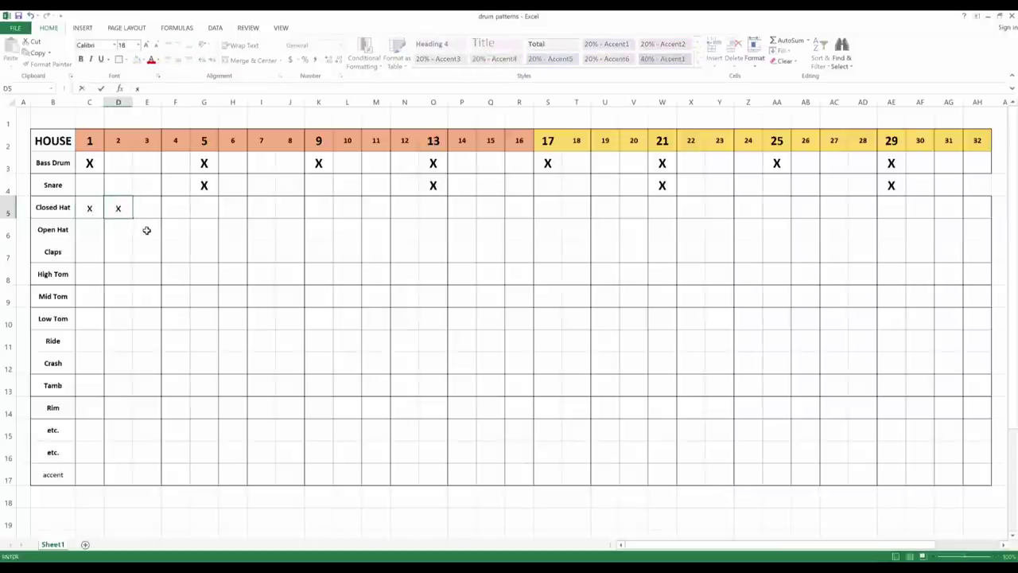
click(146, 230)
text(x)
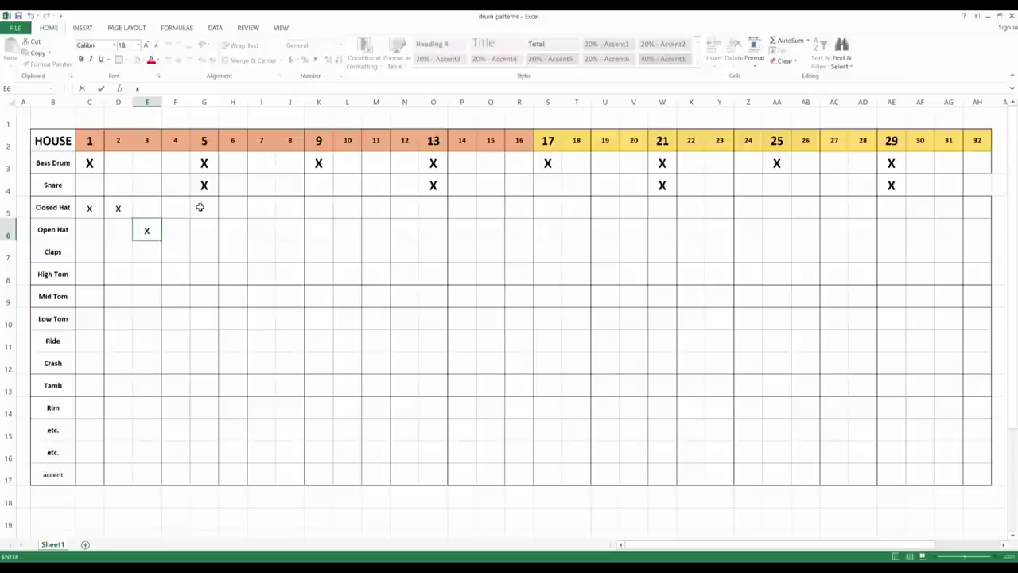
click(168, 209)
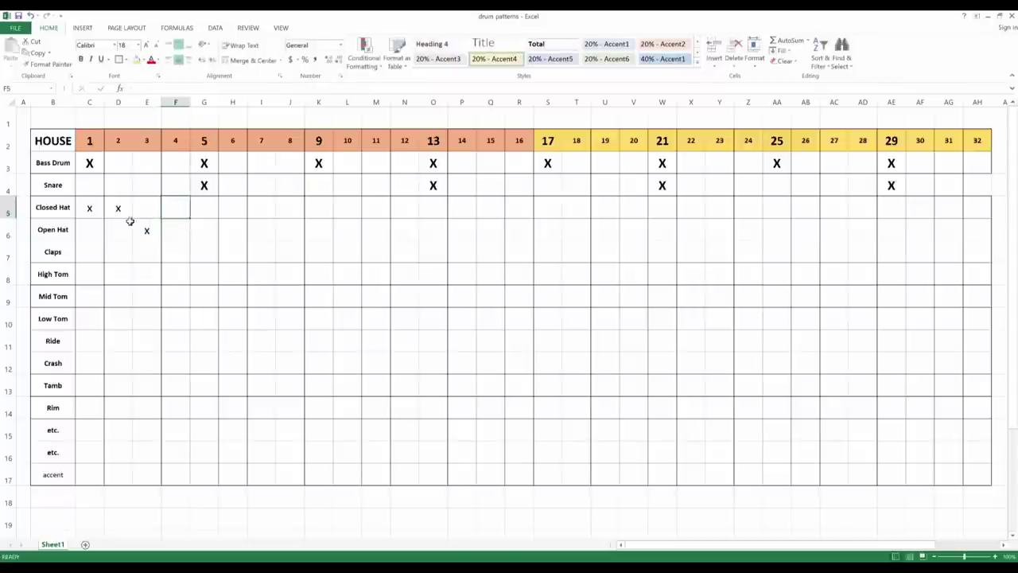
text(x)
click(261, 274)
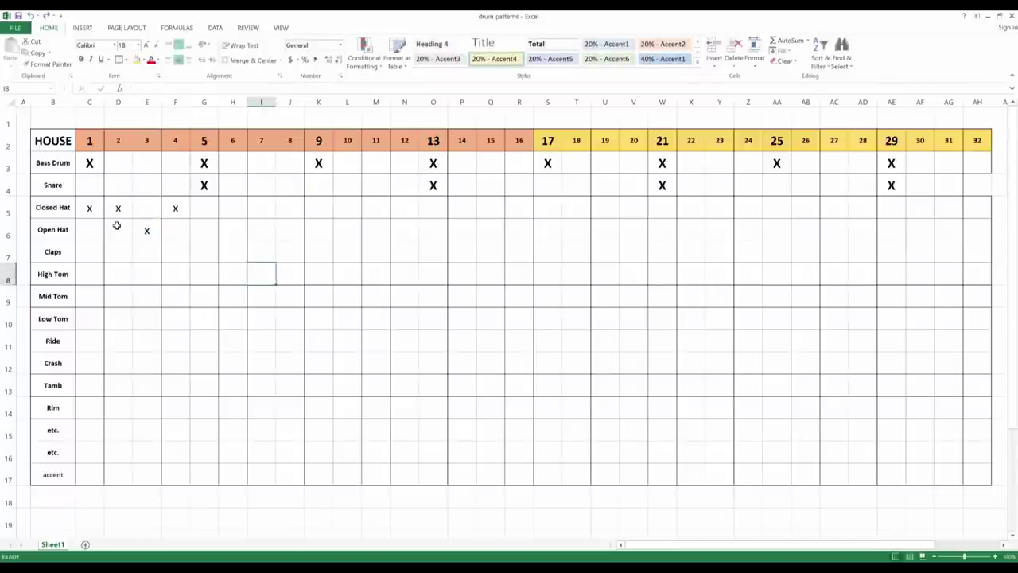
drag(88, 208, 992, 227)
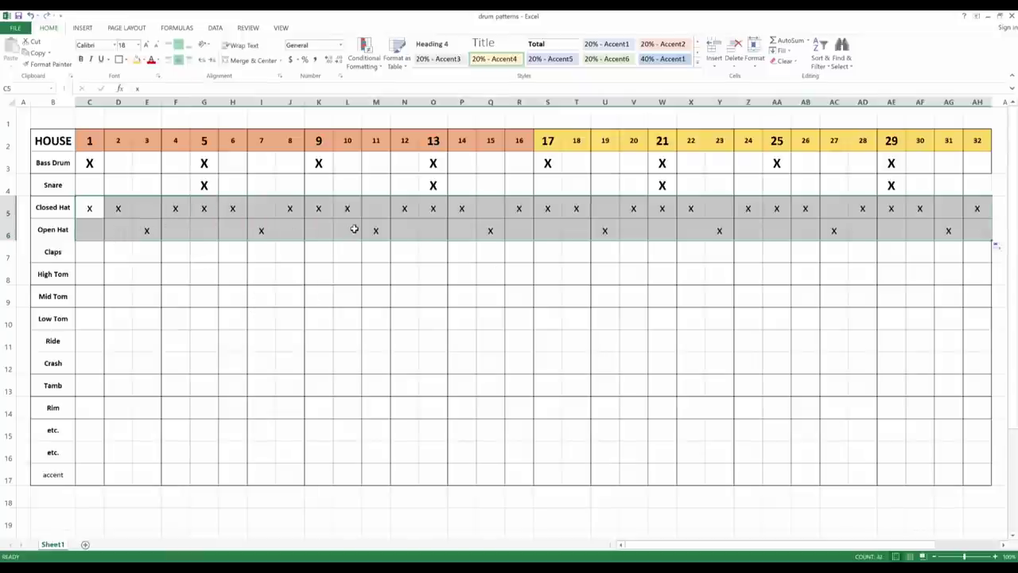
Step: Place Claps x marks on steps 5, 13, 21 and 29
click(211, 252)
text(x)
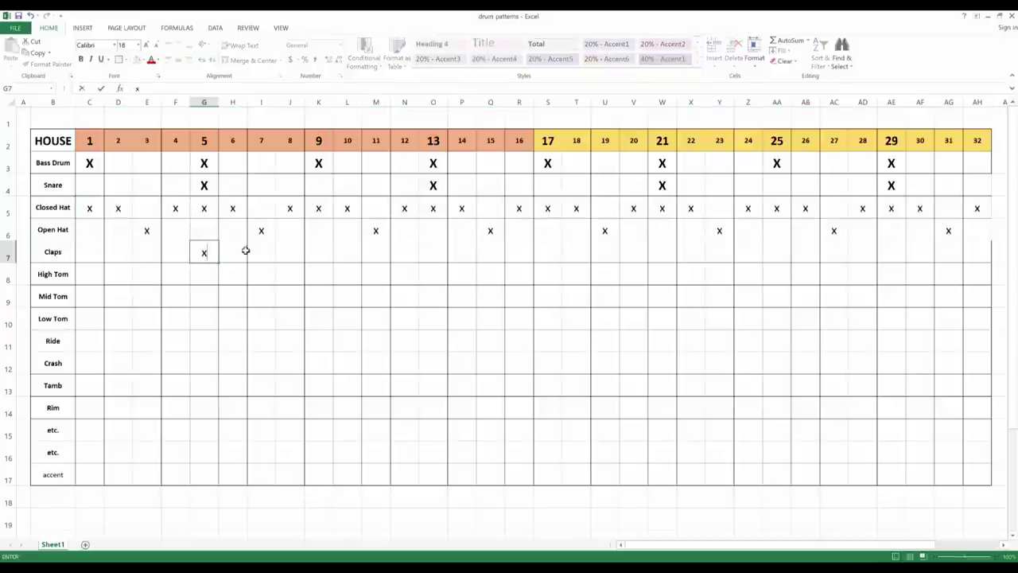
click(434, 253)
text(x)
click(659, 251)
text(x)
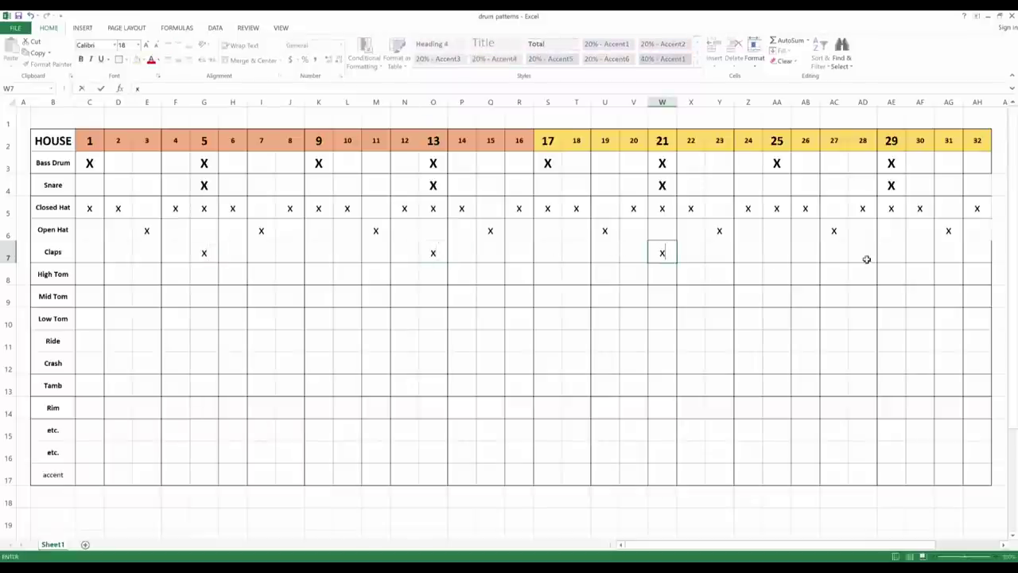
click(894, 252)
text(x)
click(208, 183)
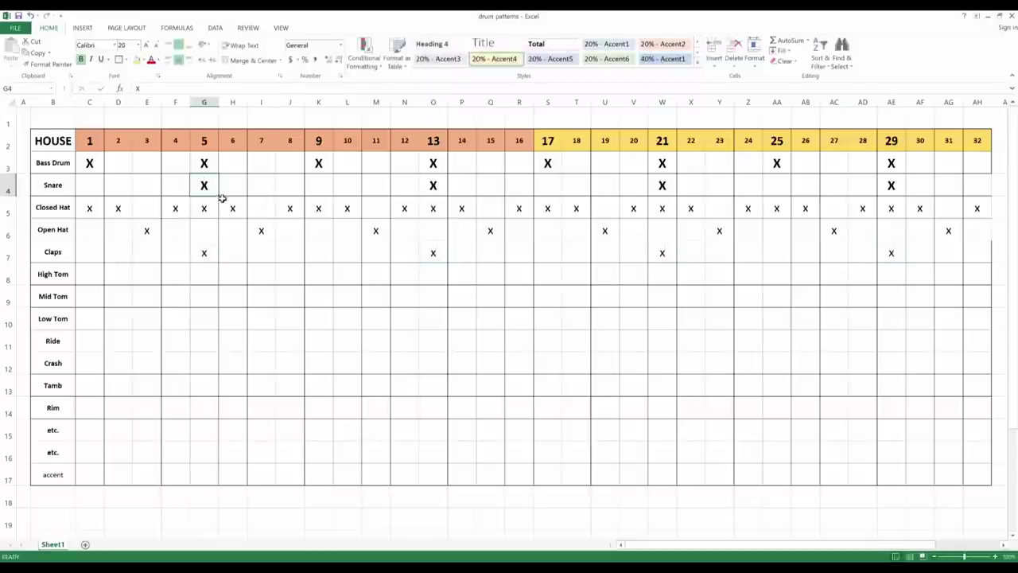
Step: Increase the font size of the Closed Hat, Open Hat and Claps marks in C5:AH7
drag(89, 209, 968, 253)
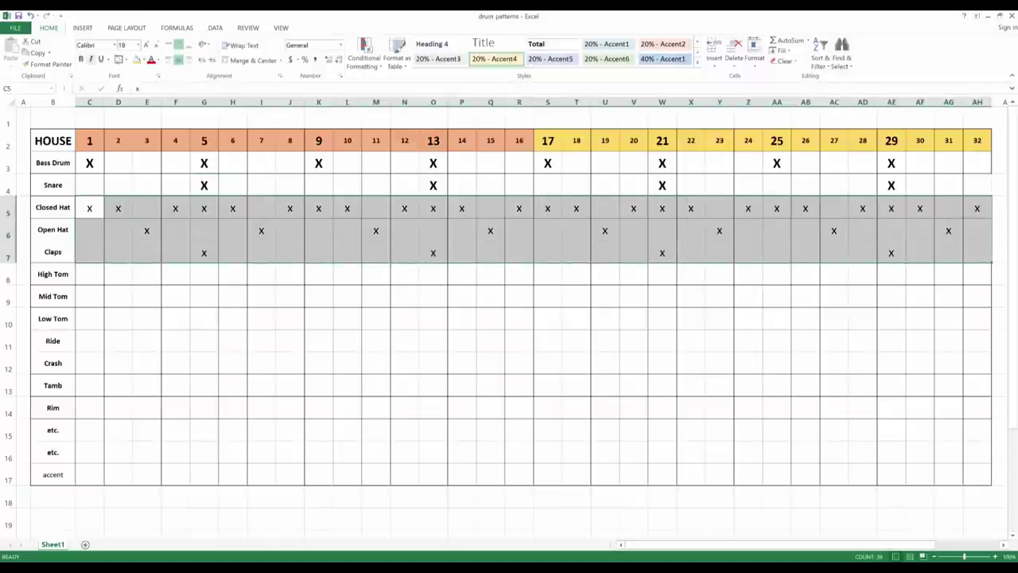
click(146, 45)
click(354, 290)
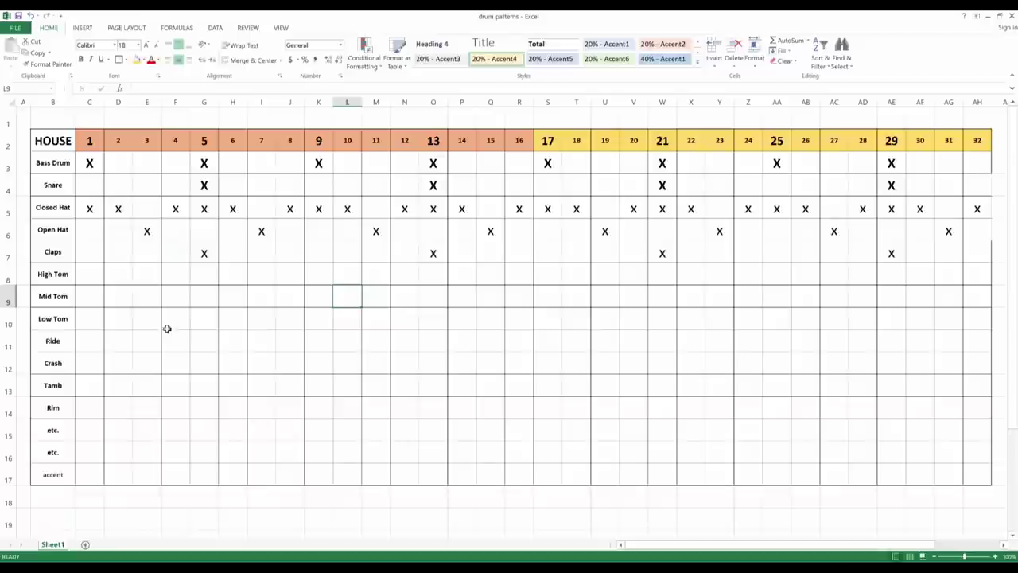
Step: Select the Closed Hat through Claps marks in C5:AH7, then move to empty cell Q10
drag(87, 210, 973, 253)
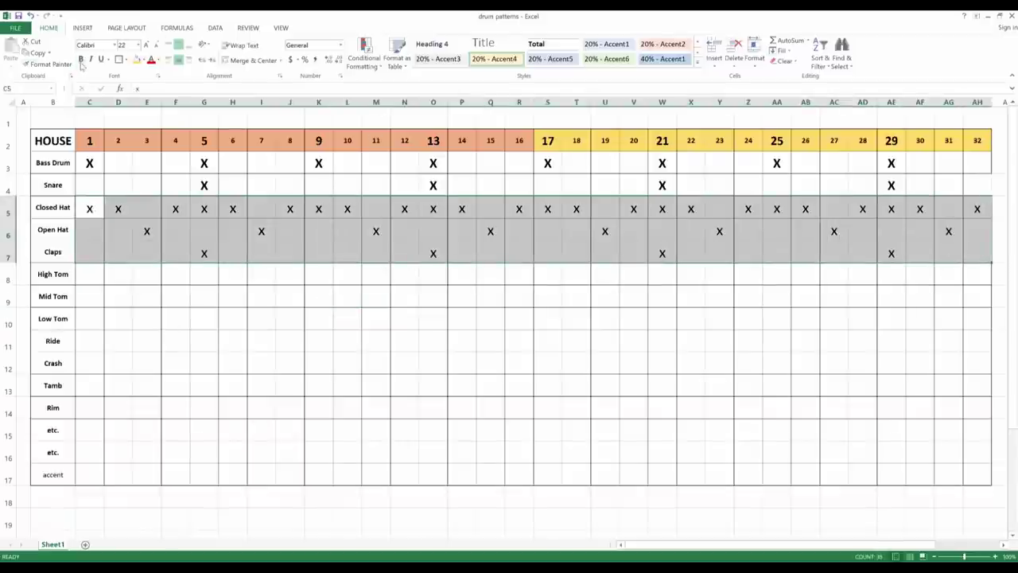
click(482, 318)
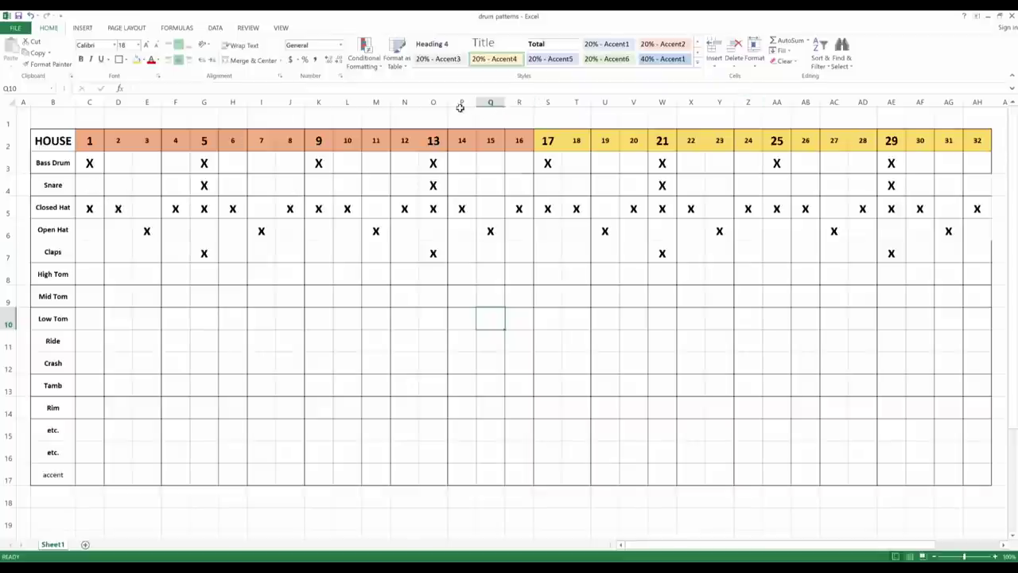
Step: Insert the recently used Wingdings smiley symbol into cell Q10 from the Symbol dialog
click(81, 28)
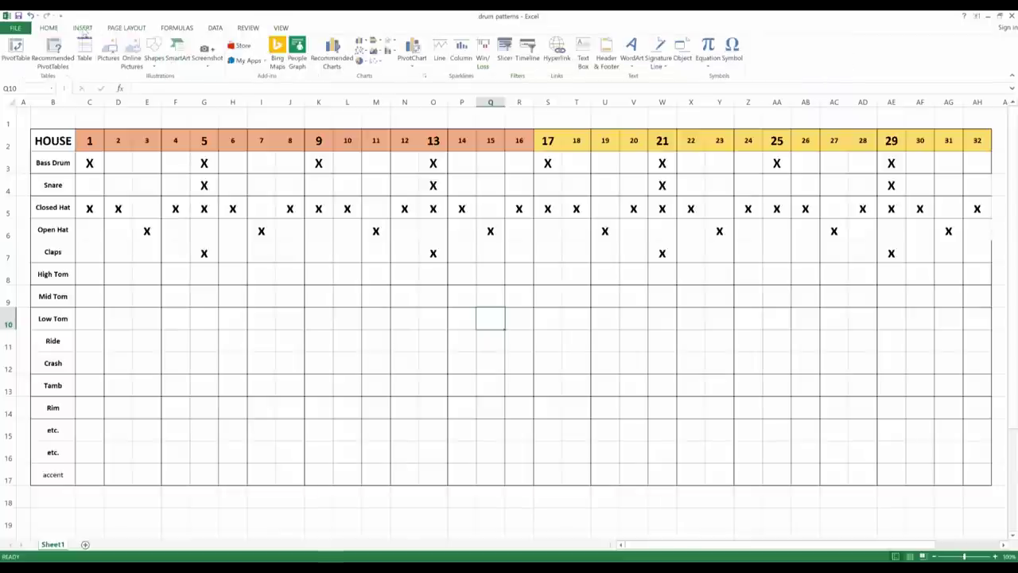
click(732, 49)
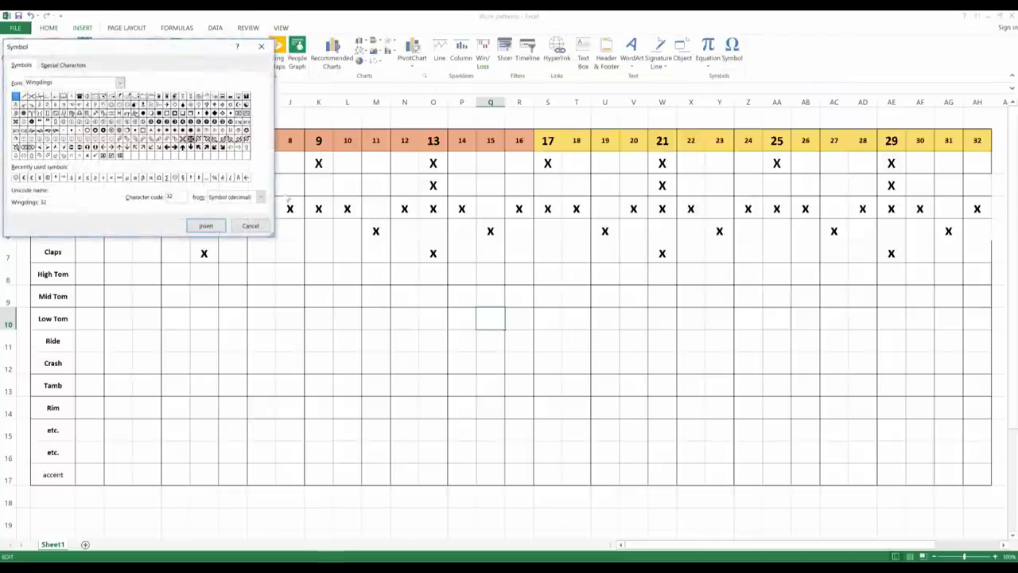
click(15, 176)
click(206, 226)
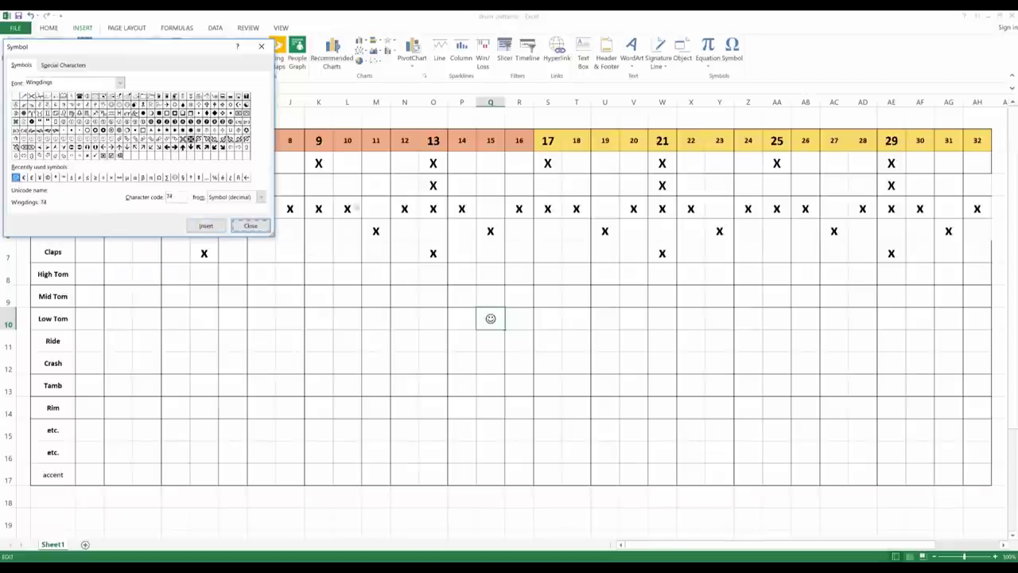
click(261, 46)
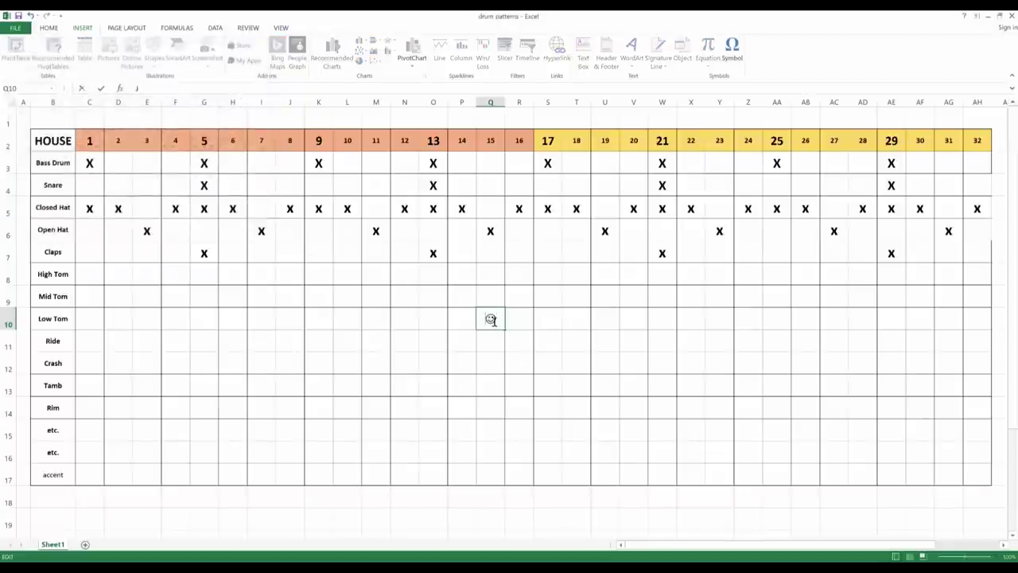
Step: Enlarge the smiley in Q10 with three font-size increases
click(498, 318)
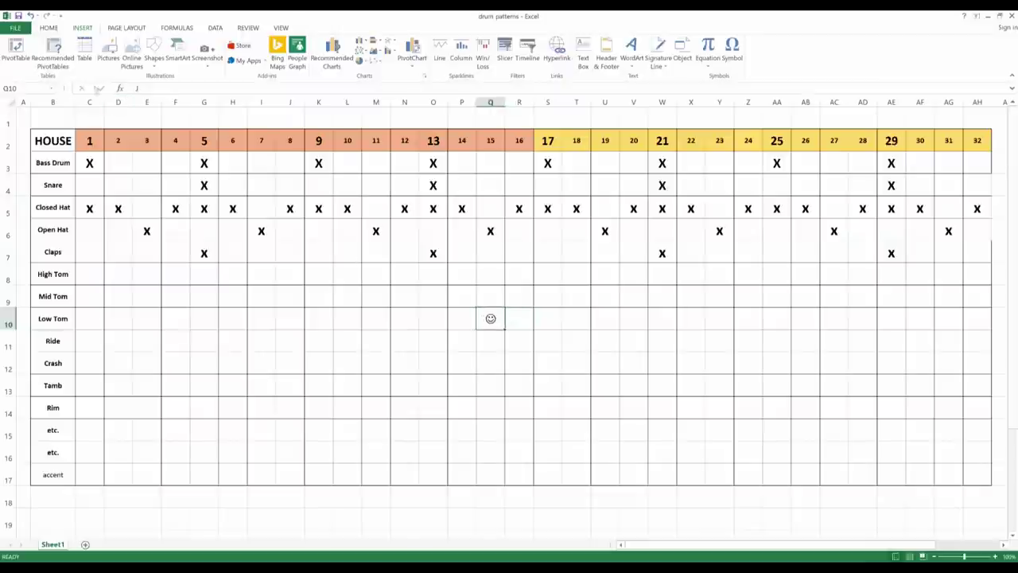
click(48, 28)
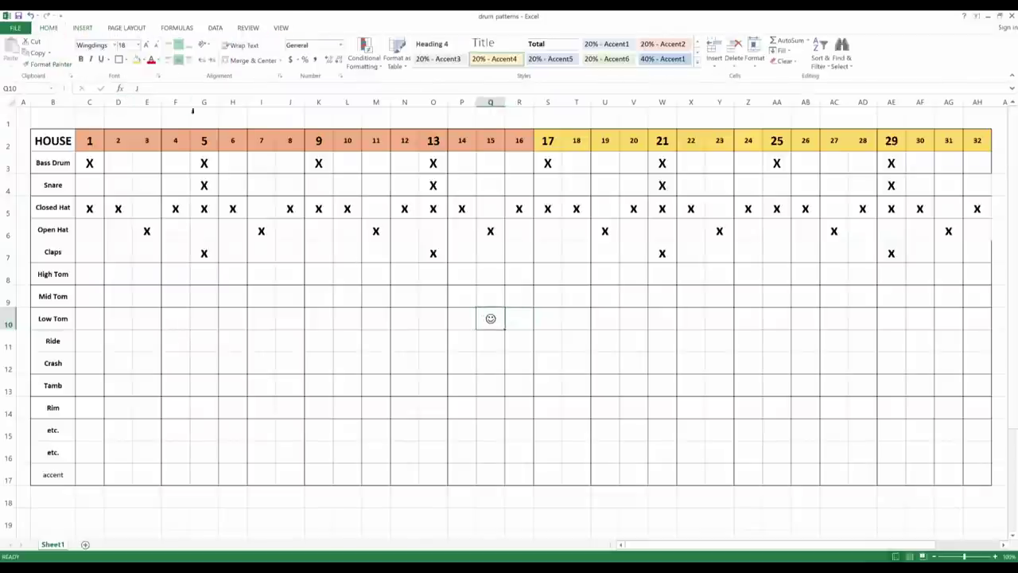
click(145, 46)
click(146, 45)
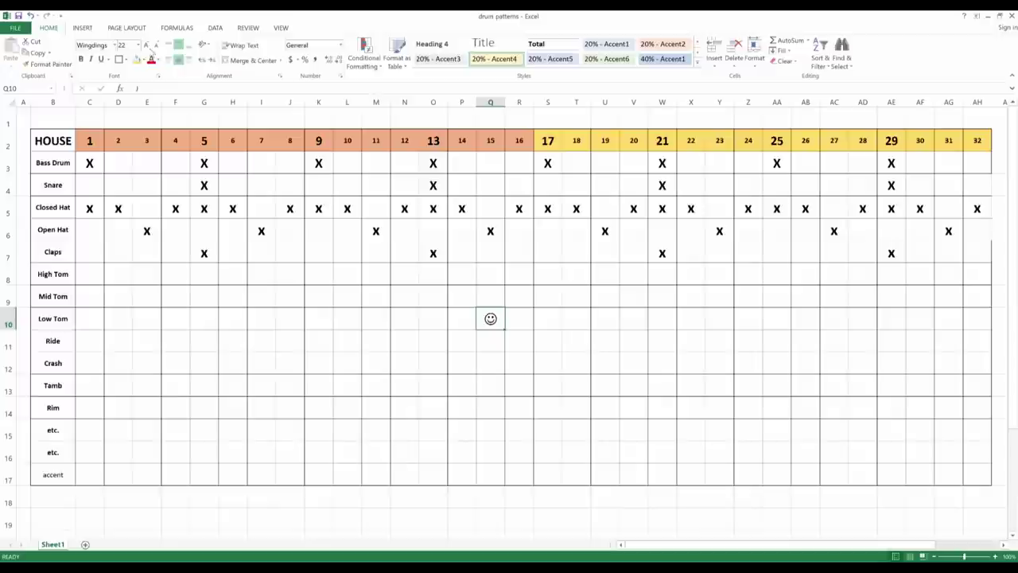
click(147, 45)
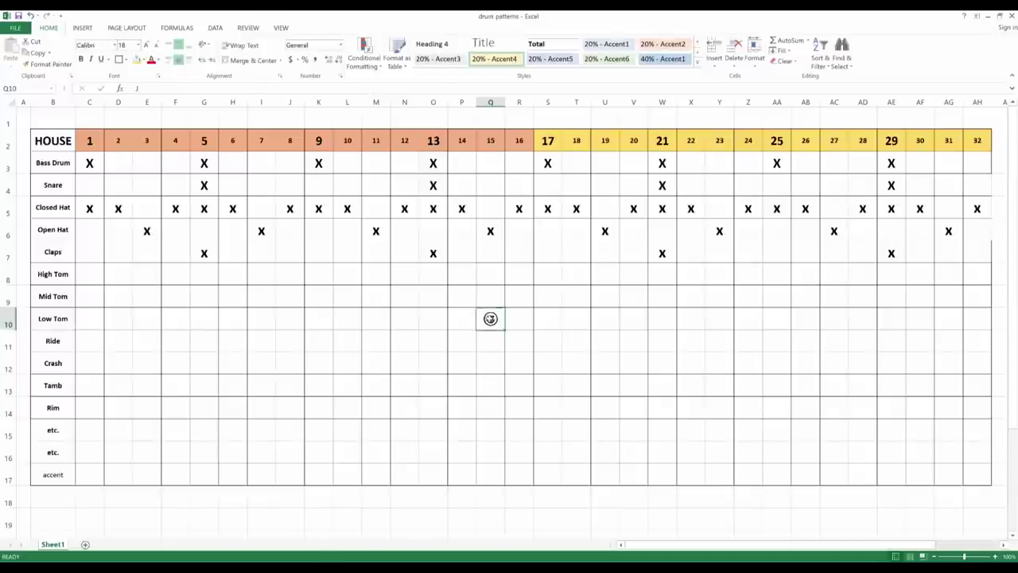
mouse_move(491, 319)
mouse_down()
mouse_move(475, 313)
mouse_move(494, 312)
mouse_up()
Step: Clear the x from C3, move the smiley from Q10 into C3 and copy it
key(ctrl+Home)
key(Delete)
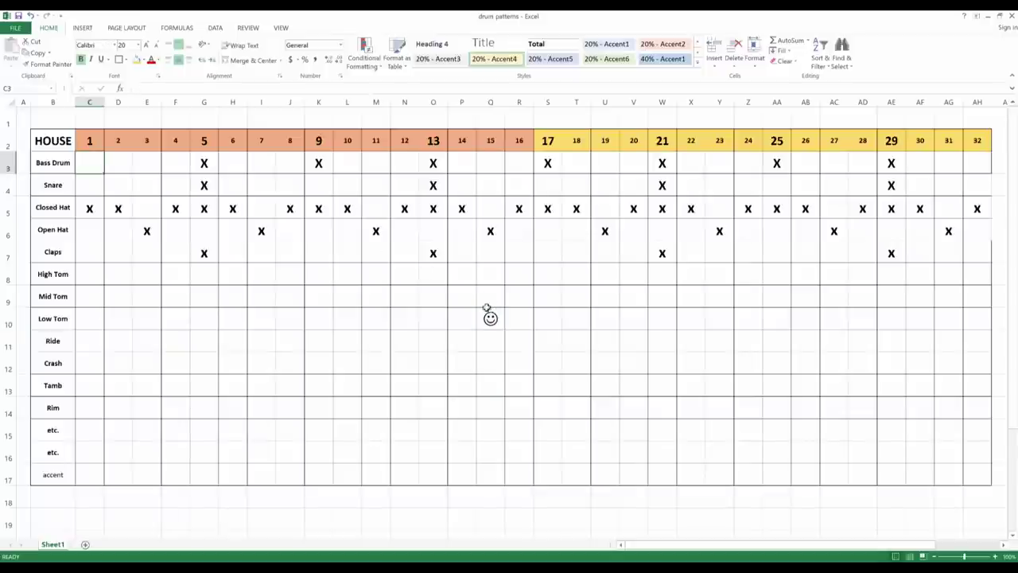
click(490, 316)
drag(491, 309, 88, 155)
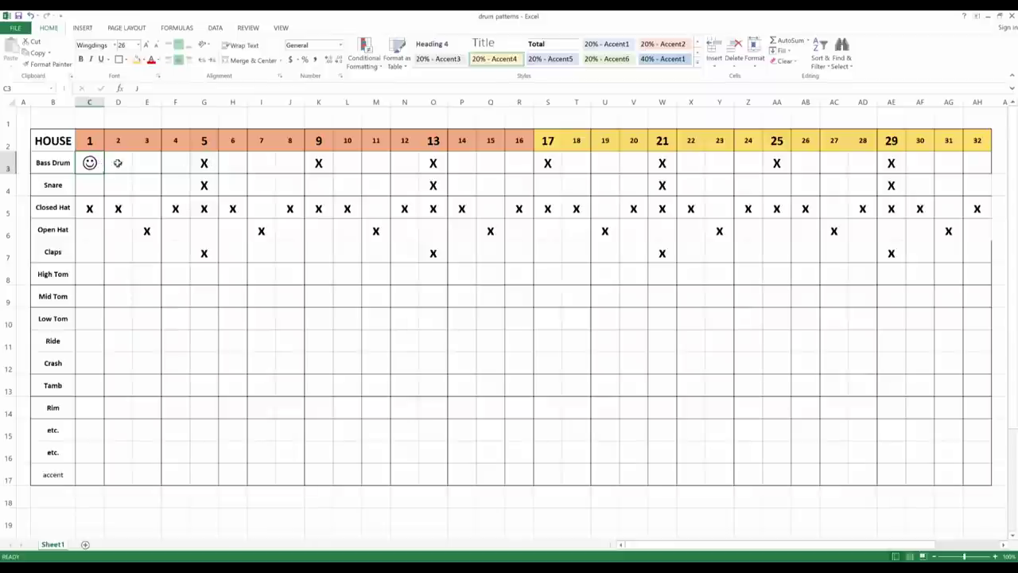
key(ctrl+c)
Step: Paste the smiley over the Bass Drum x marks in G3, K3, O3, S3, W3, AA3 and AE3
click(204, 163)
key(ctrl+v)
click(322, 165)
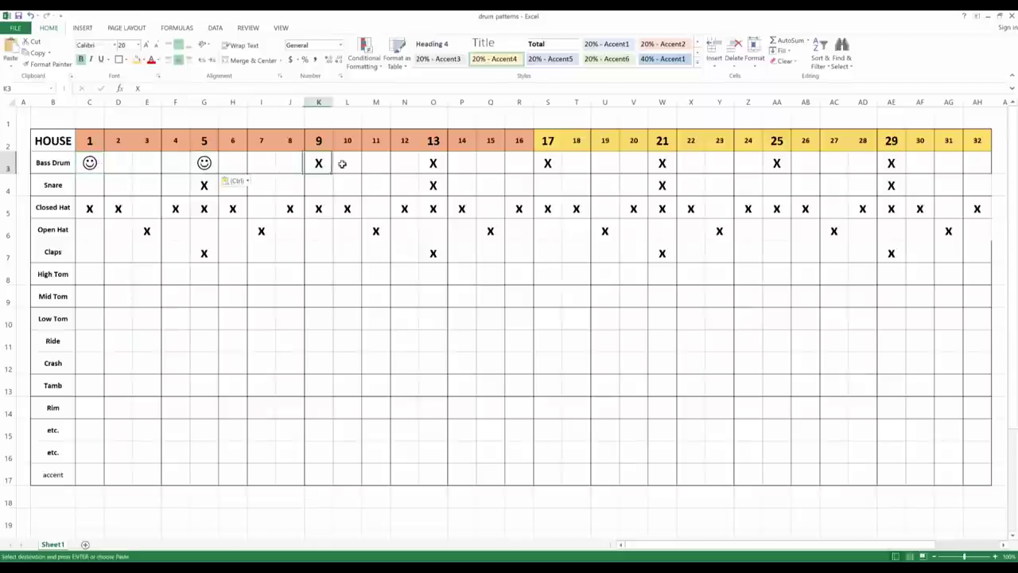
key(ctrl+v)
click(434, 163)
key(ctrl+v)
click(547, 164)
key(ctrl+v)
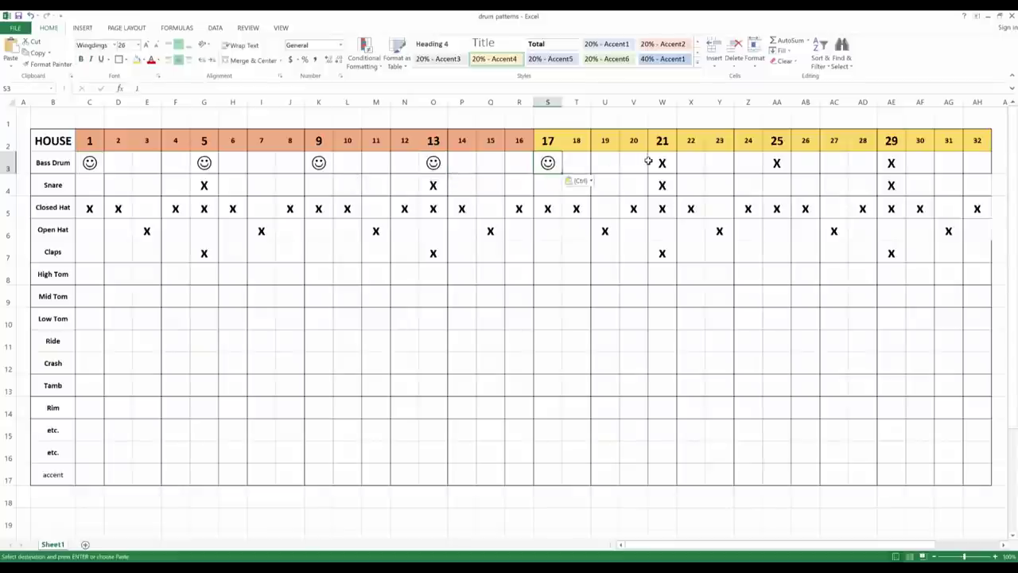
click(664, 163)
key(ctrl+v)
click(776, 164)
key(ctrl+v)
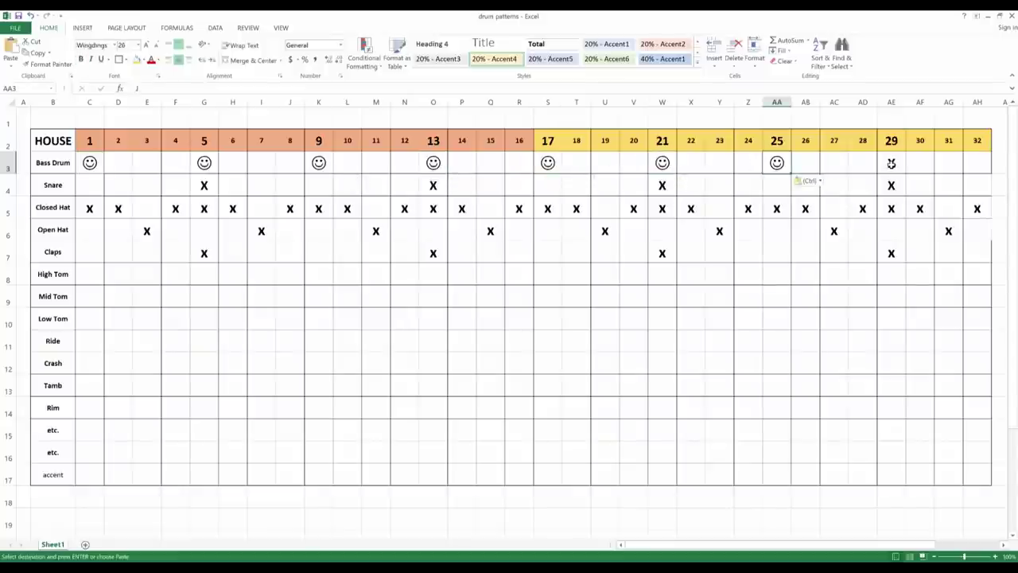
click(889, 165)
key(ctrl+v)
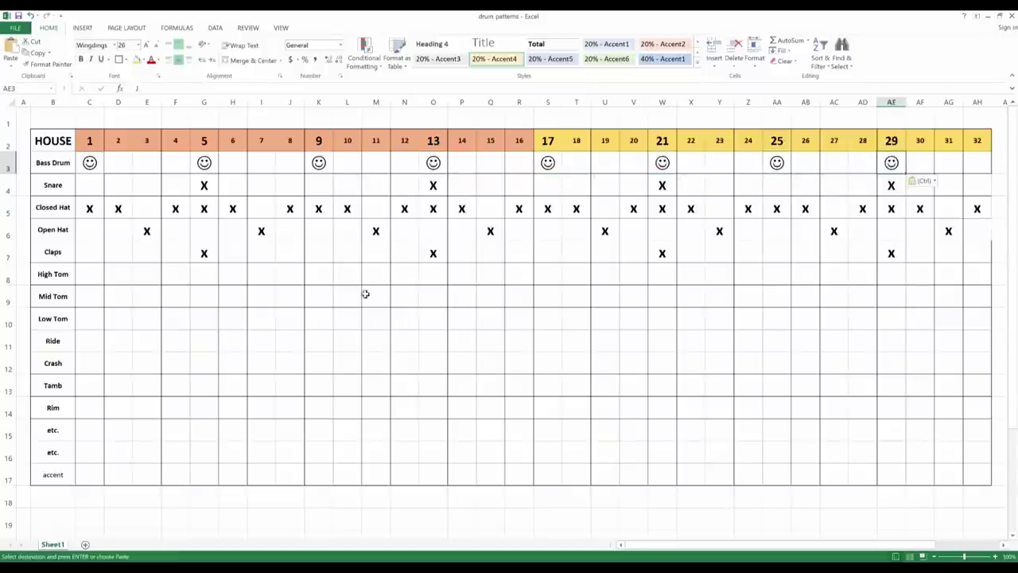
Step: Paste the smiley into Closed Hat cells C5, D5 and F5
click(88, 208)
key(ctrl+v)
click(118, 207)
key(ctrl+v)
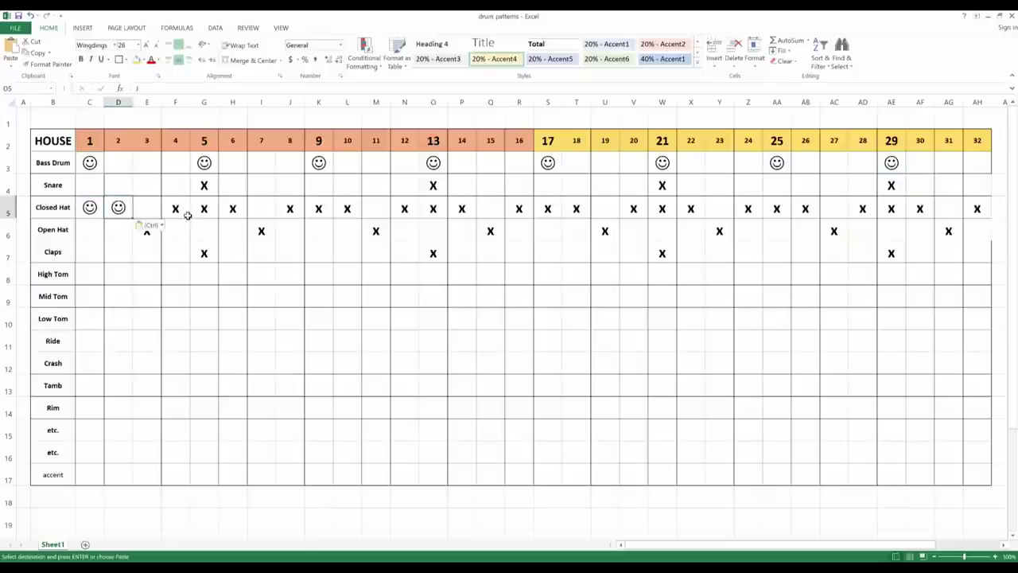
click(177, 207)
key(ctrl+v)
Step: Bring the frog picture into the grid and place it on the Open Hat hit cells
drag(89, 207, 978, 209)
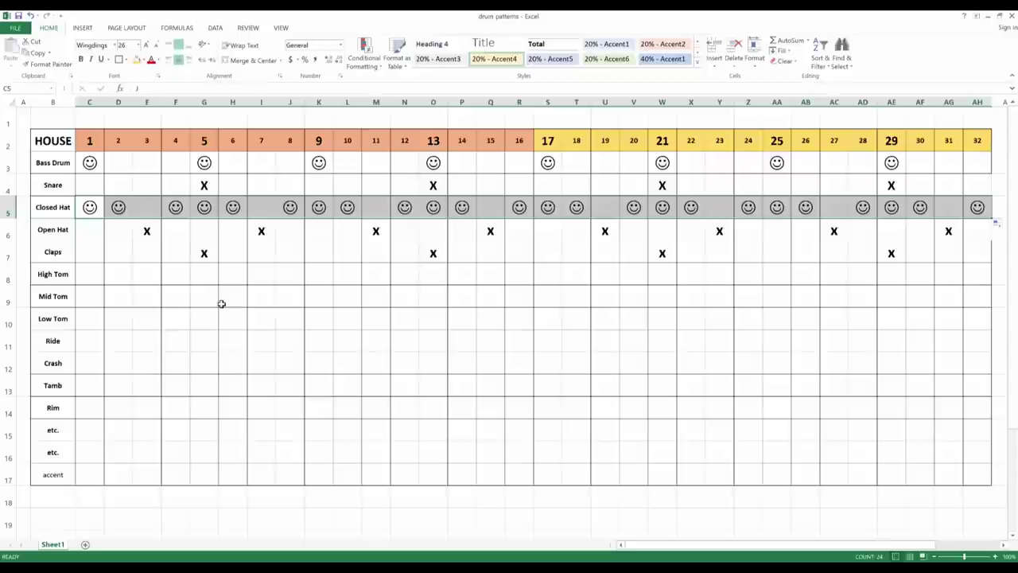
click(290, 230)
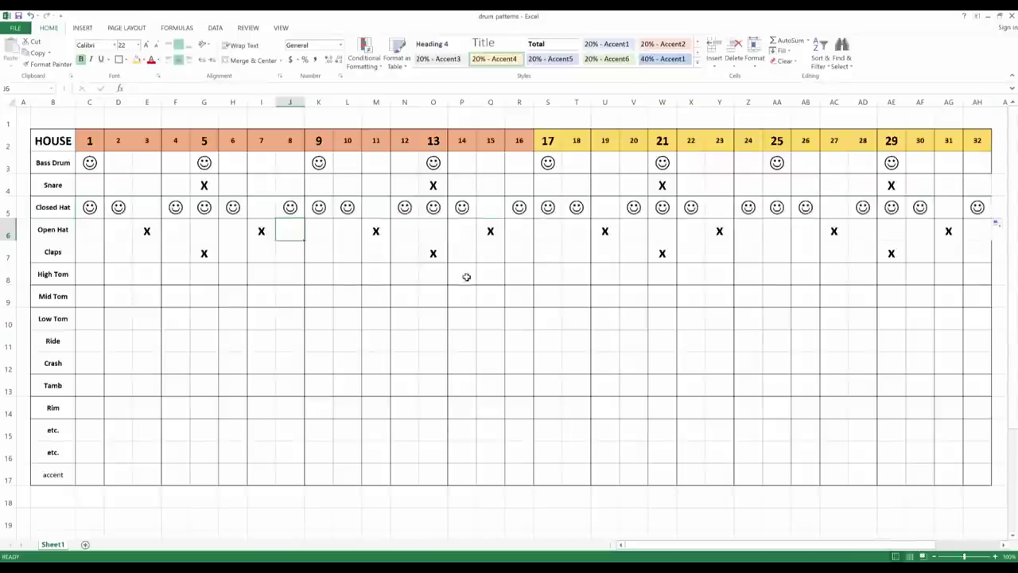
scroll(487, 275, down, 5)
scroll(510, 319, up, 3)
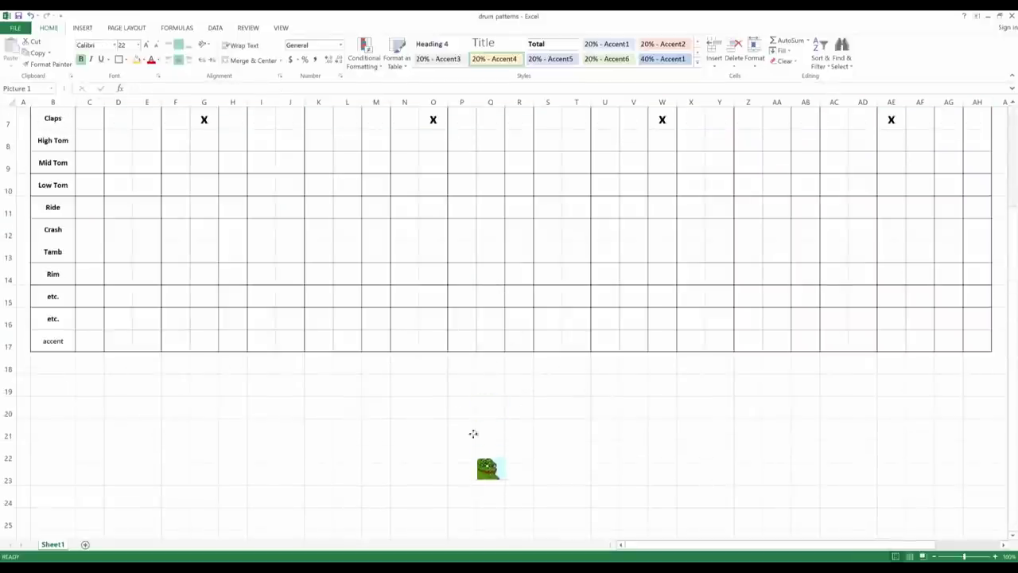
drag(486, 470, 288, 190)
scroll(355, 350, up, 2)
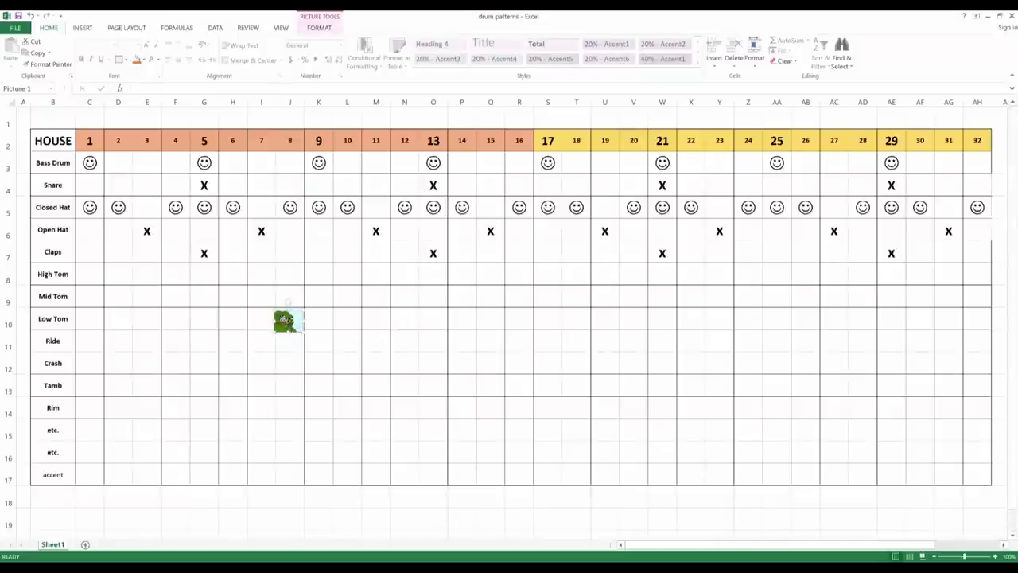
drag(284, 319, 952, 230)
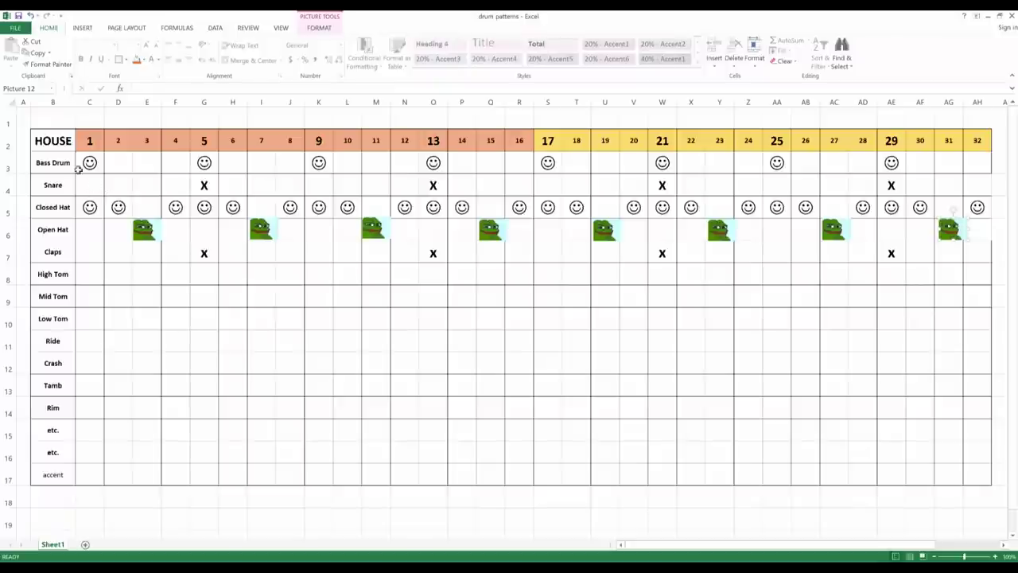
drag(49, 163, 977, 163)
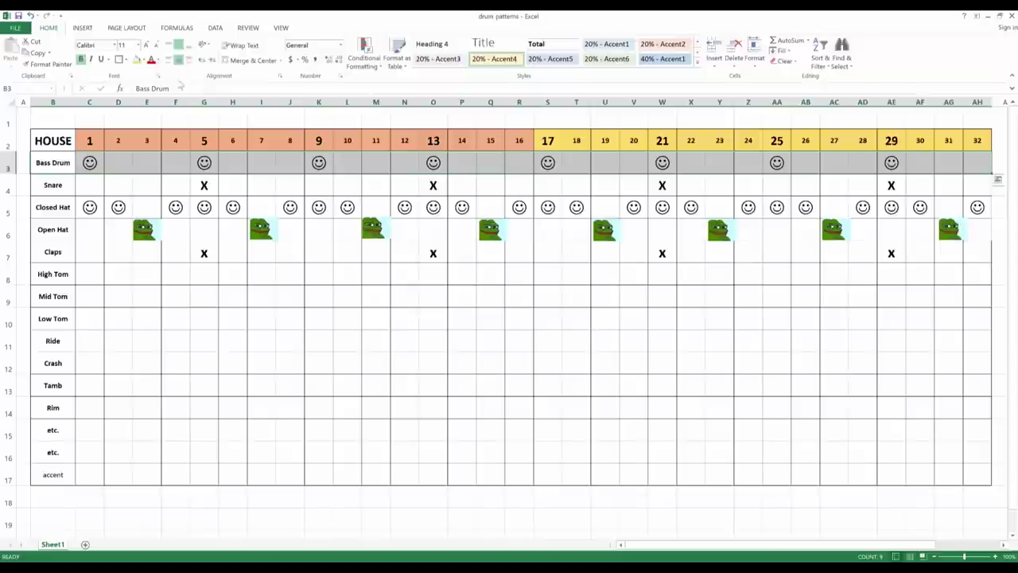
Step: Fill the Bass Drum row yellow and the Snare row green
click(144, 60)
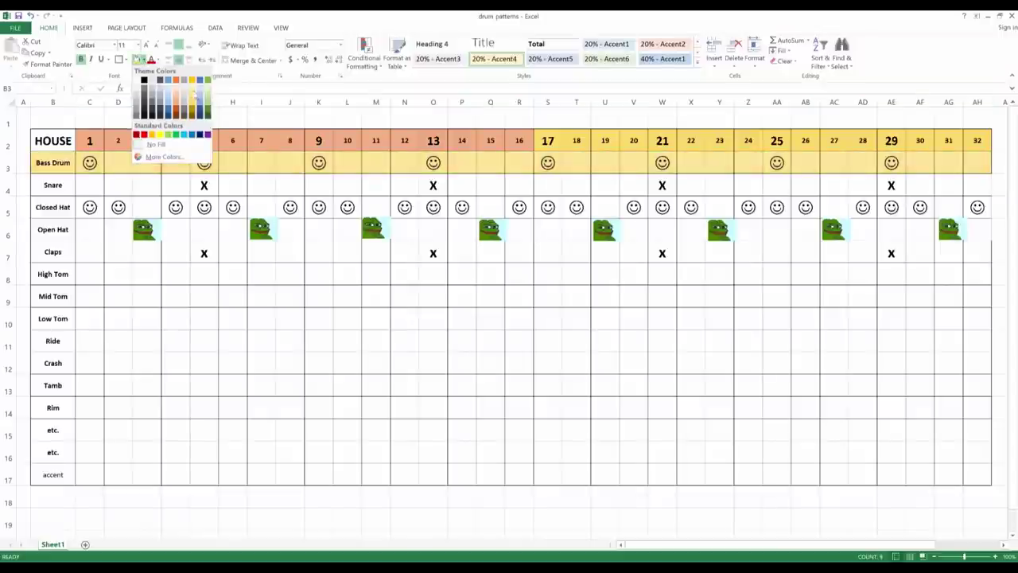
click(192, 94)
drag(54, 186, 882, 184)
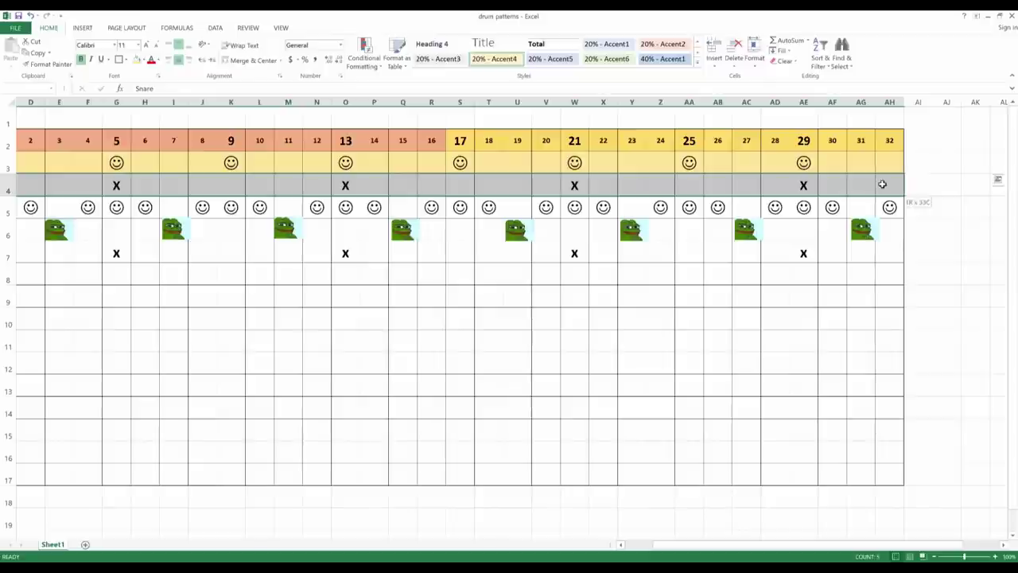
click(144, 59)
click(191, 116)
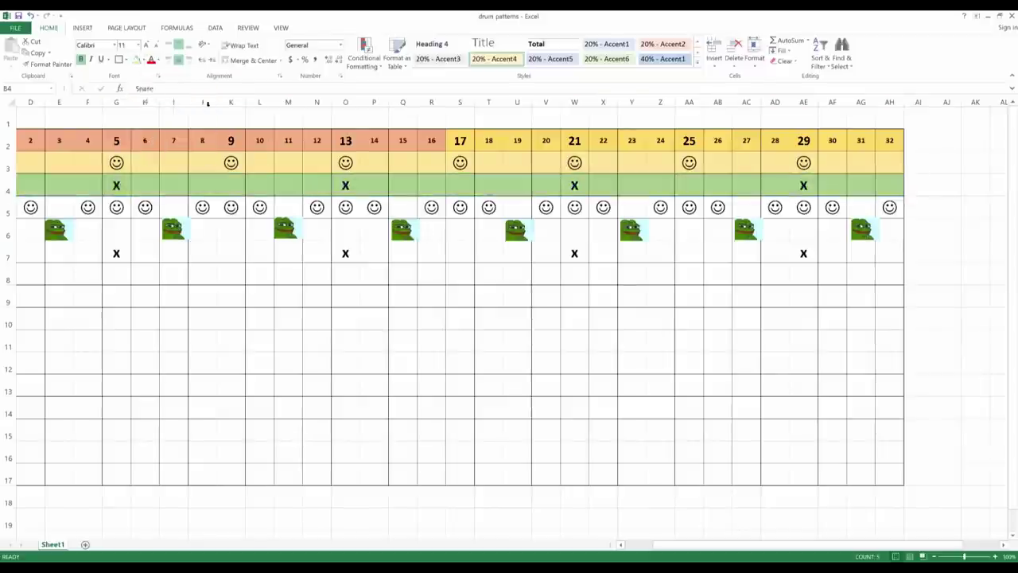
Step: Fill the Closed Hat row blue and the Open Hat row pale blue
scroll(313, 297, left, 3)
drag(62, 208, 973, 205)
click(144, 59)
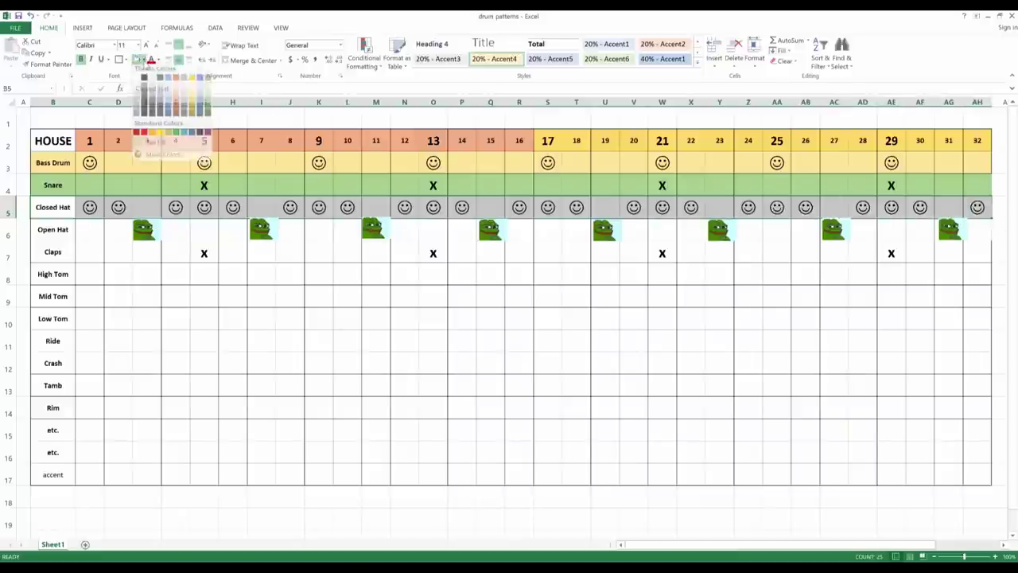
click(170, 102)
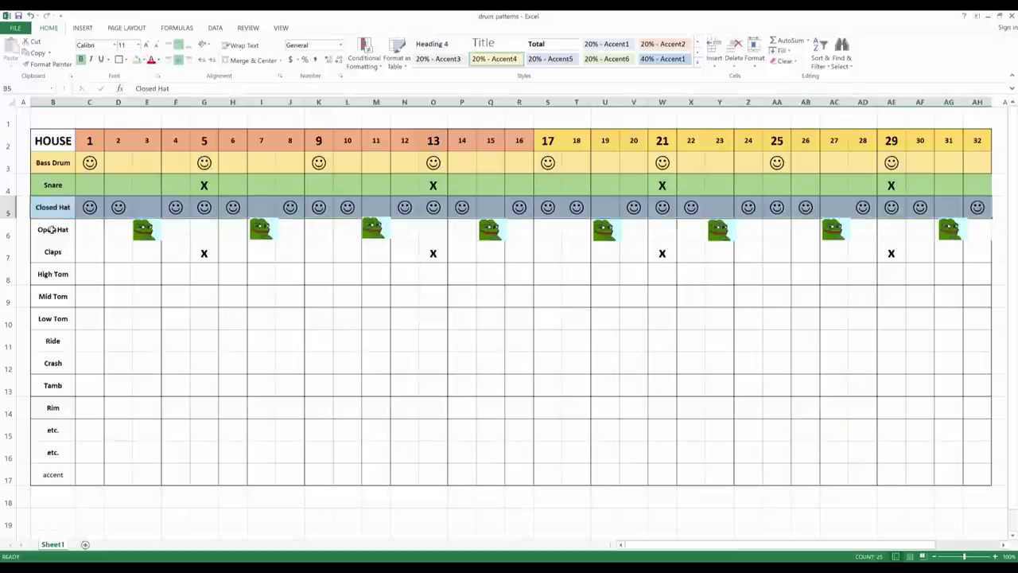
drag(51, 229, 983, 230)
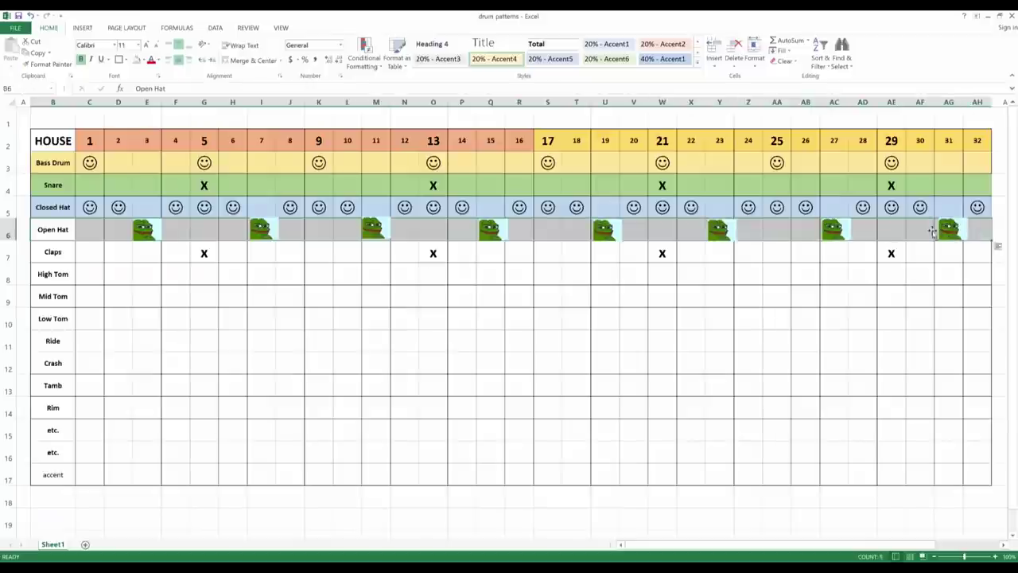
click(148, 61)
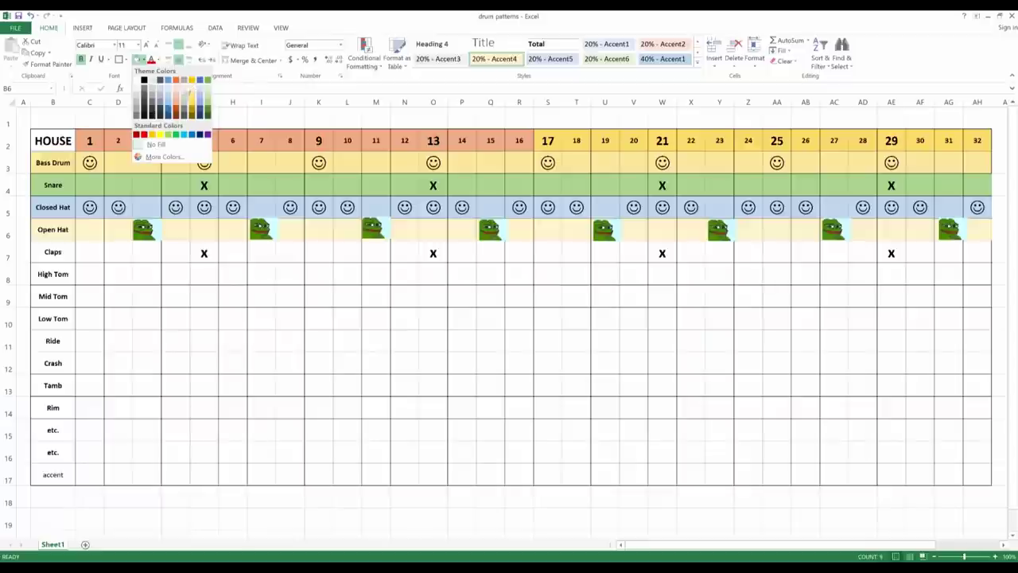
click(175, 87)
click(323, 295)
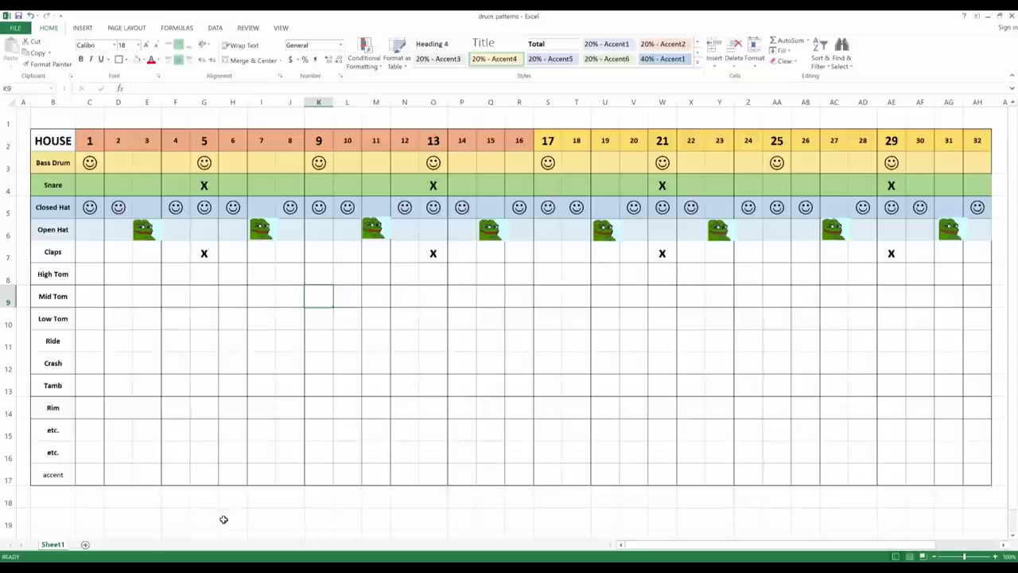
Step: Search Google in Chrome for 'online drum machine' and open the HTML5 Drum Machine result
click(196, 525)
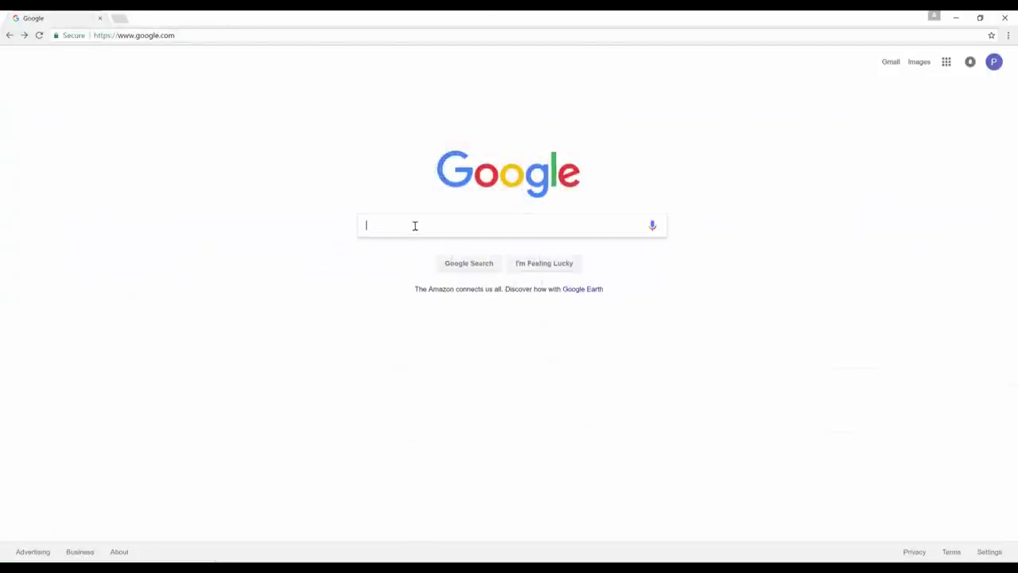
click(415, 226)
text(online )
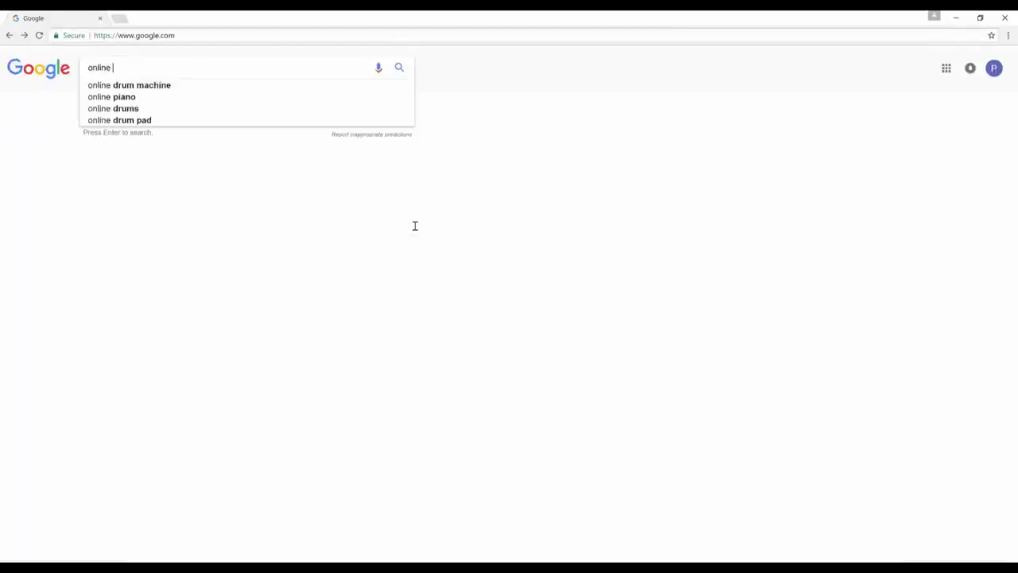
text(drum machine)
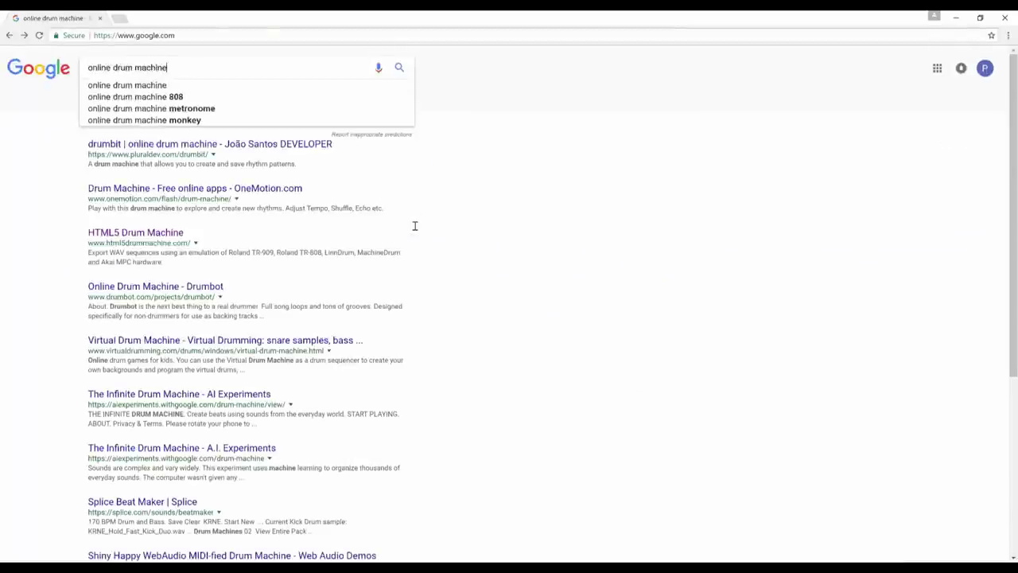
key(Return)
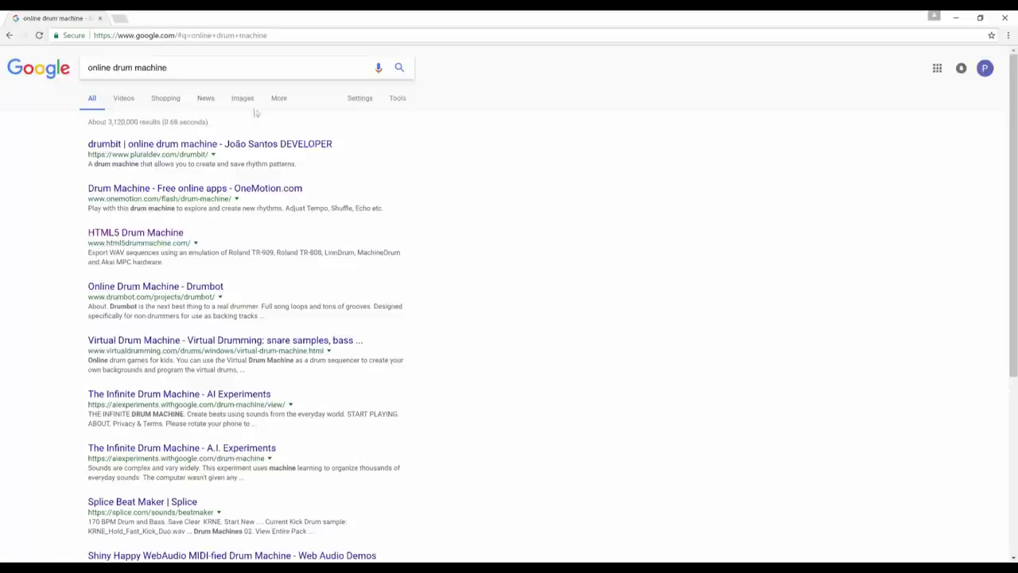
click(125, 236)
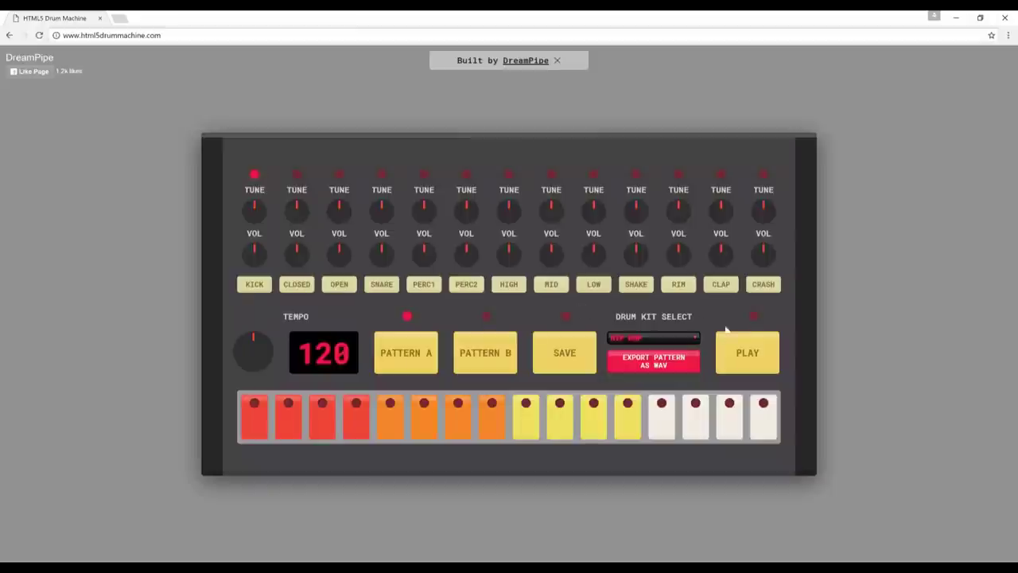
Step: Load the House drum kit and set the tempo to 127
click(674, 340)
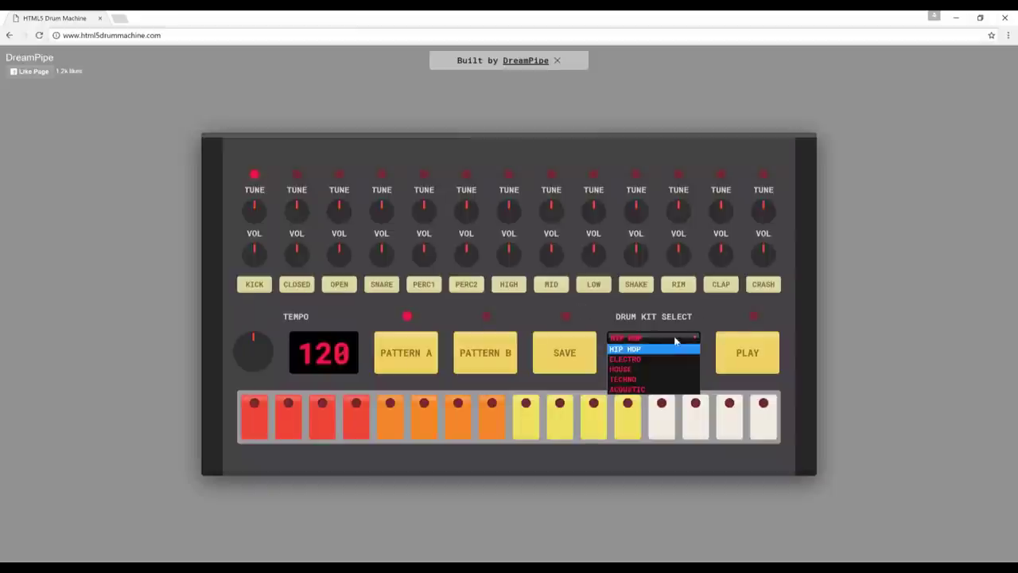
click(629, 370)
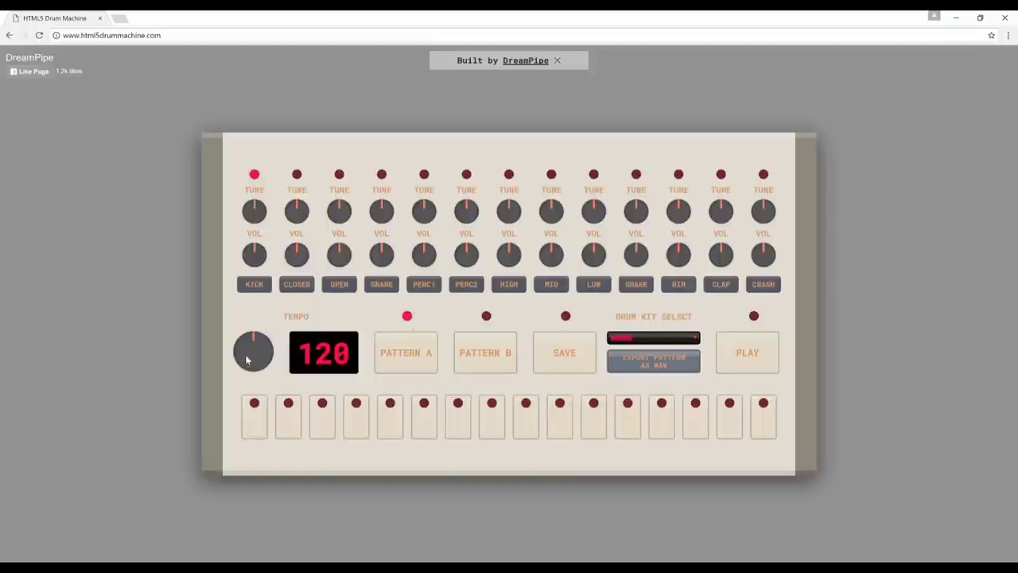
drag(247, 360, 244, 358)
Step: Program kicks on steps 1, 5 and 9 and play the pattern back
click(255, 425)
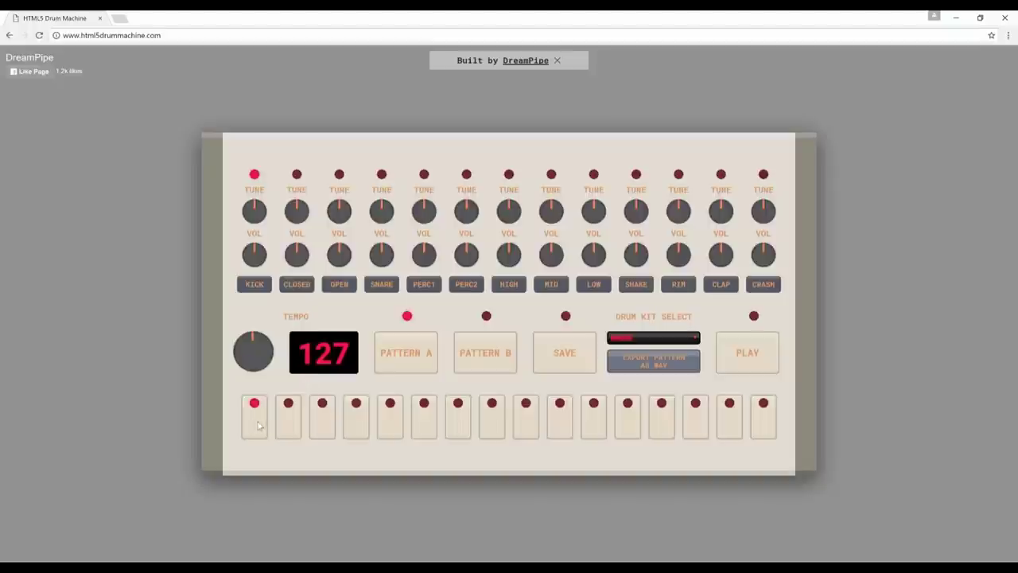
click(390, 421)
click(527, 419)
click(747, 358)
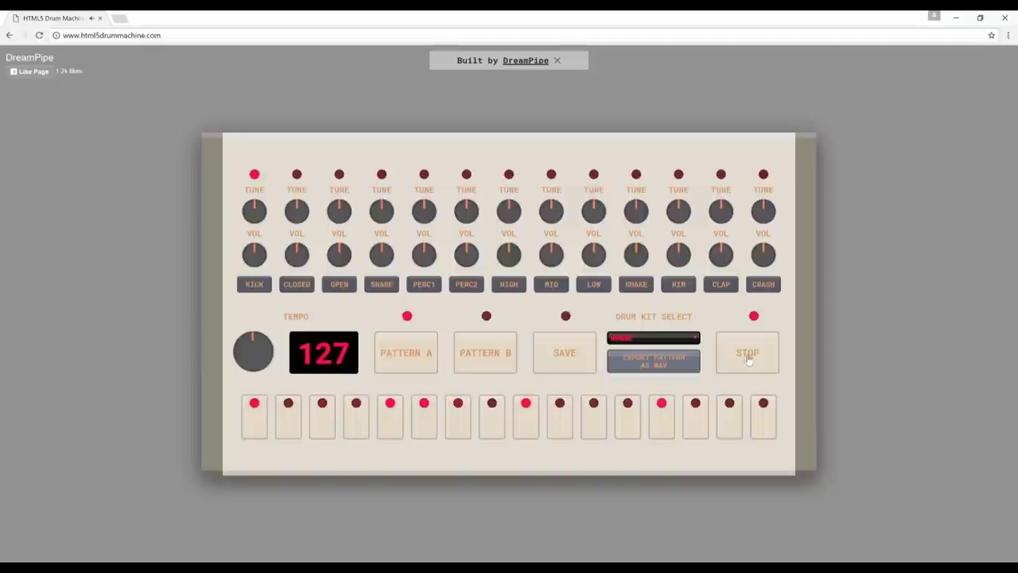
click(747, 360)
click(382, 287)
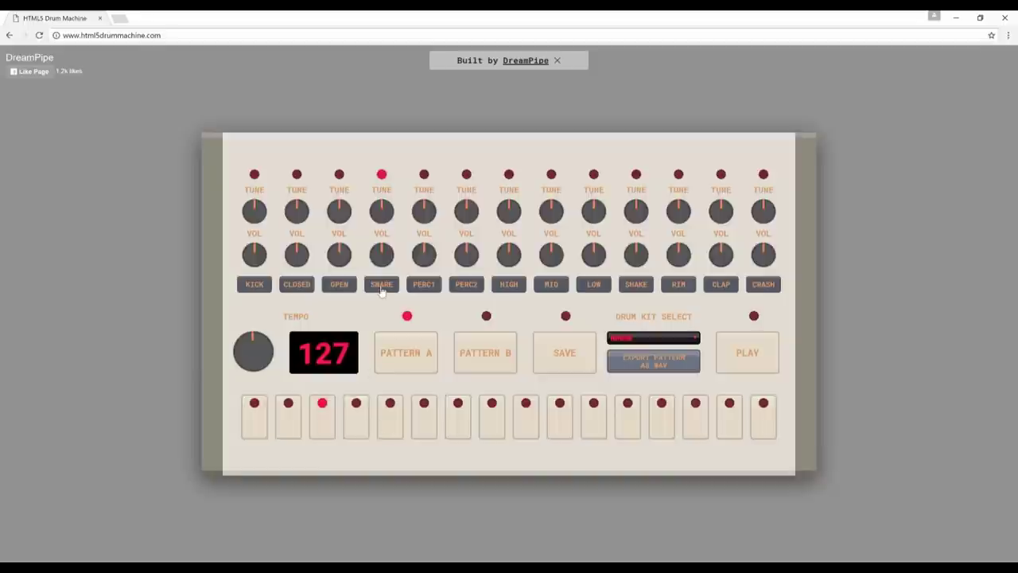
Step: Add snares on steps 5 and 13, preview them, then toggle snare steps 2 and 3
click(391, 420)
click(662, 422)
click(758, 357)
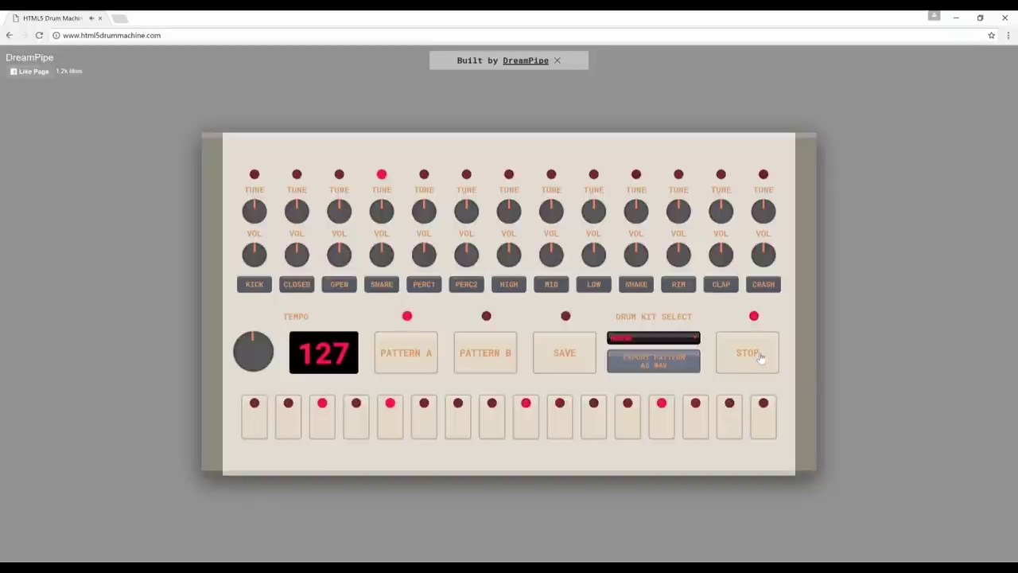
click(756, 354)
click(294, 421)
click(320, 422)
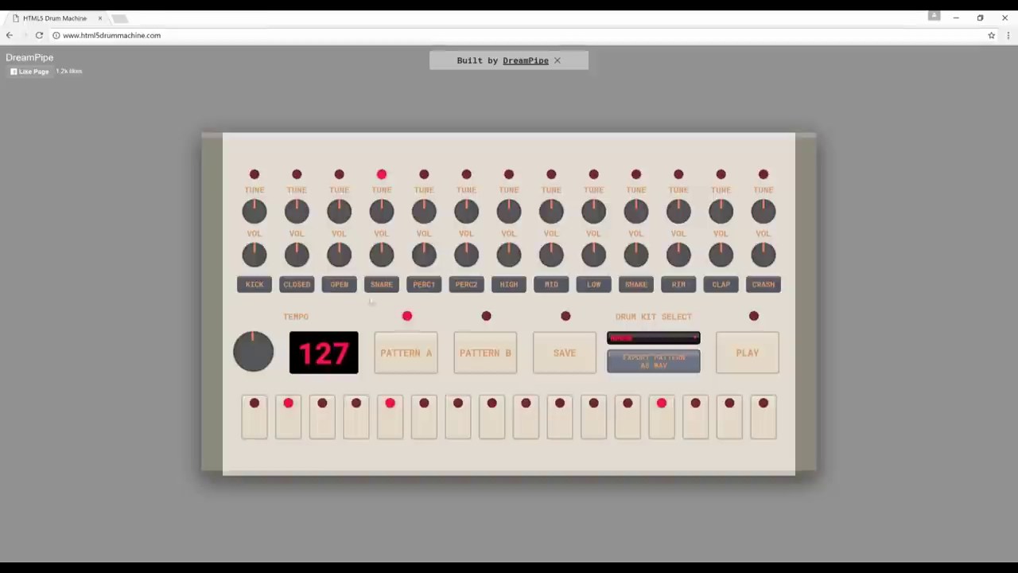
Step: Program closed hats on steps 1, 4, 5, 6, 8, 9, 10, 12, 13, 14 and 16
click(298, 286)
click(266, 422)
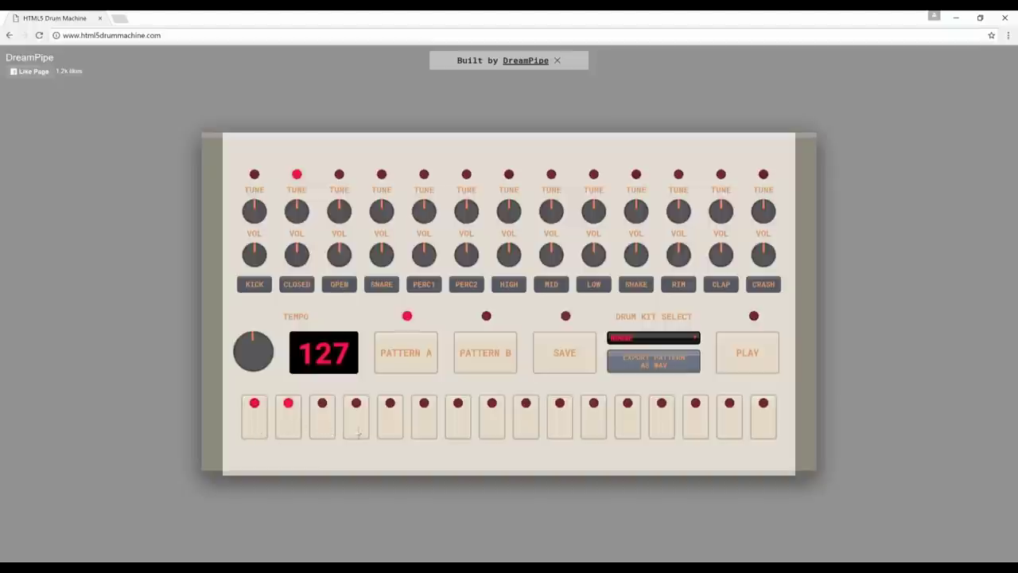
click(358, 431)
click(393, 428)
click(429, 427)
click(496, 427)
click(529, 424)
click(562, 424)
click(629, 425)
click(664, 427)
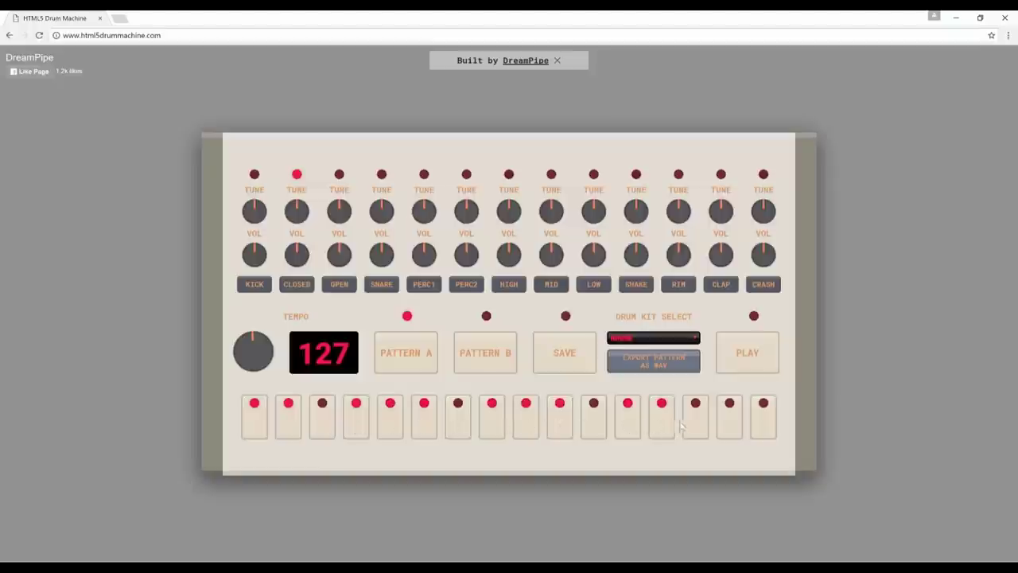
click(686, 425)
click(759, 425)
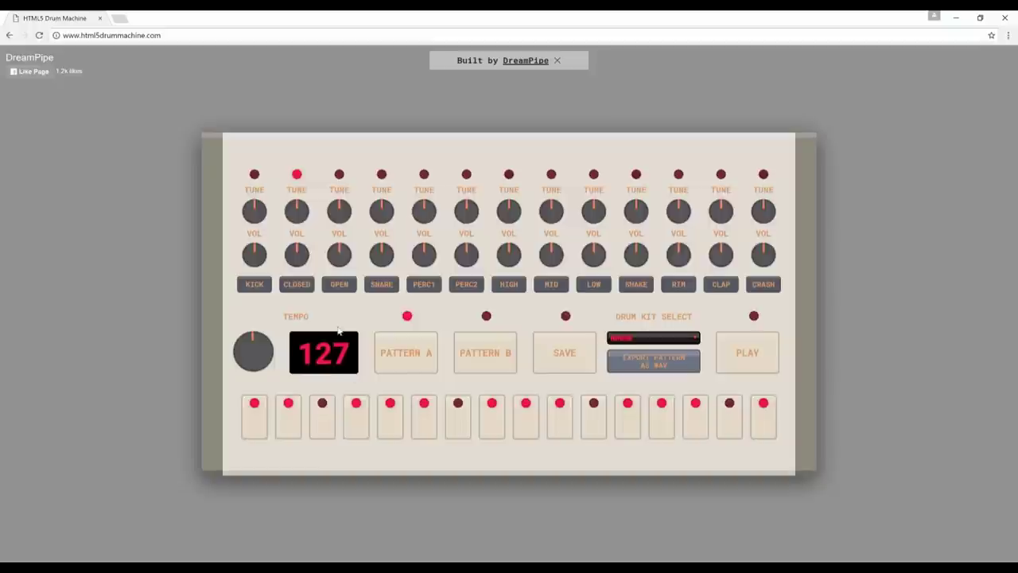
Step: Add open hats on steps 3, 7, 11 and 15
click(338, 286)
click(326, 428)
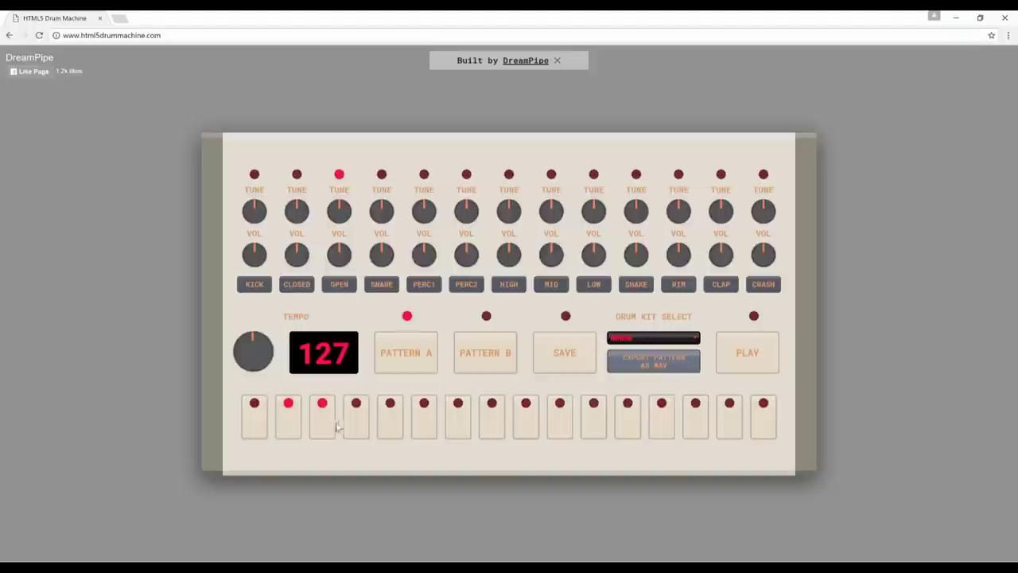
click(464, 422)
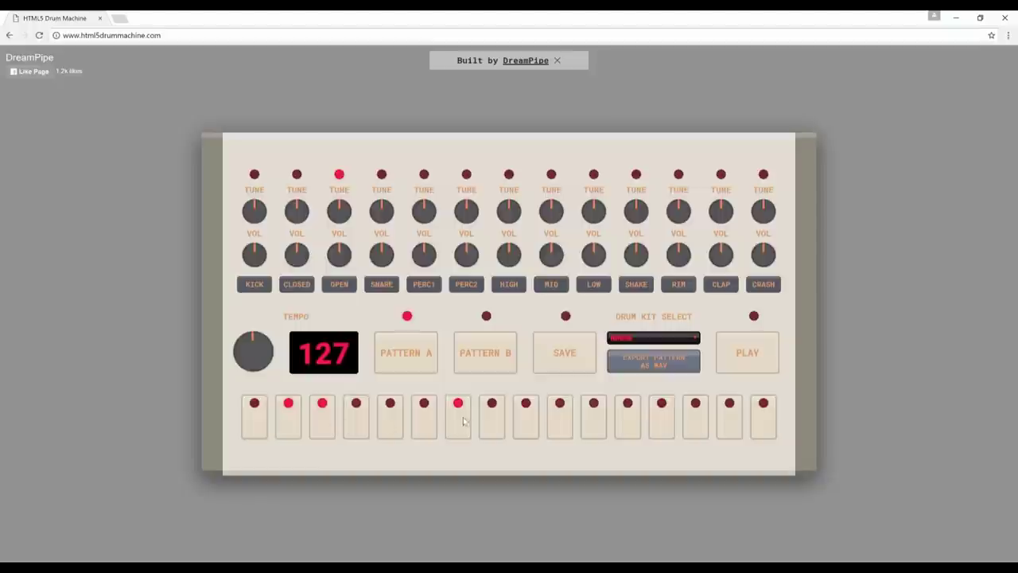
click(594, 420)
click(732, 420)
Step: Add claps on steps 5 and 13, play the beat, and start the WAV export
click(722, 285)
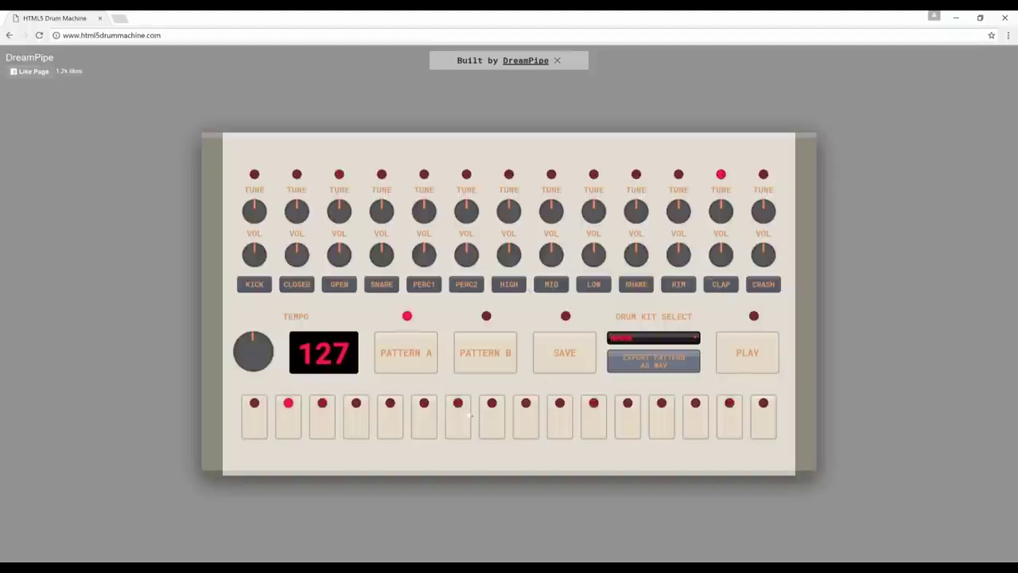
click(396, 426)
click(665, 420)
click(750, 357)
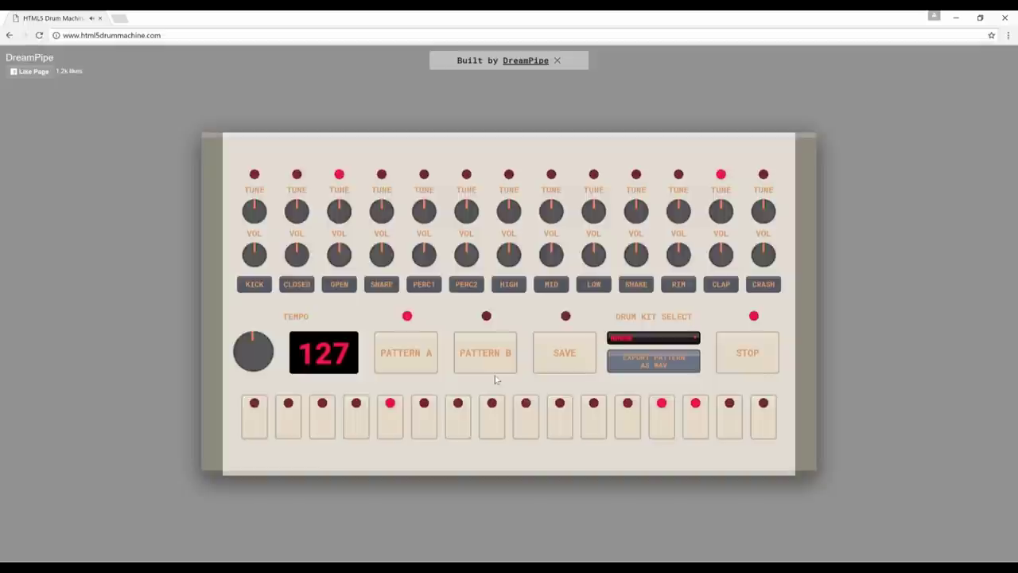
click(759, 363)
click(650, 362)
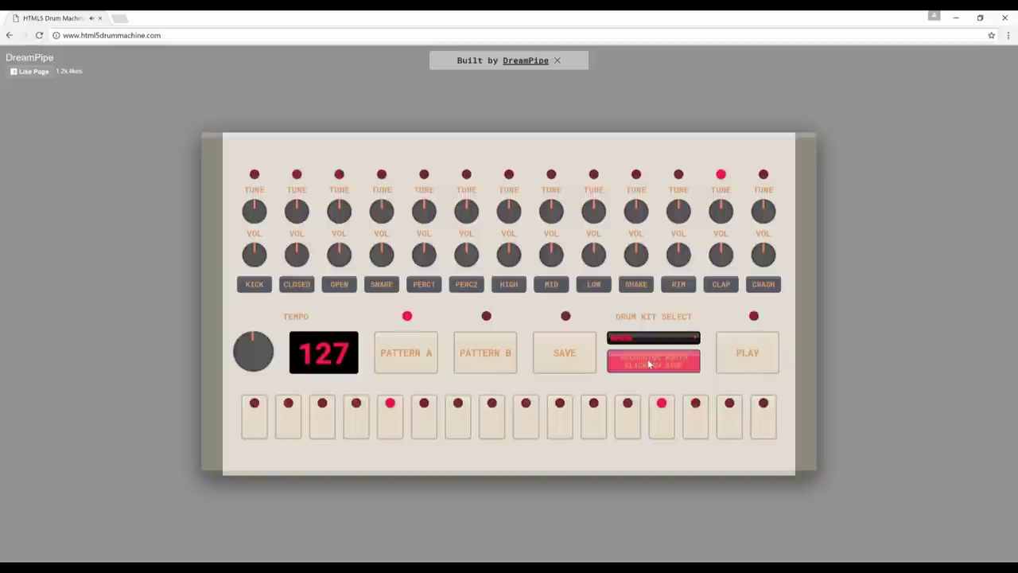